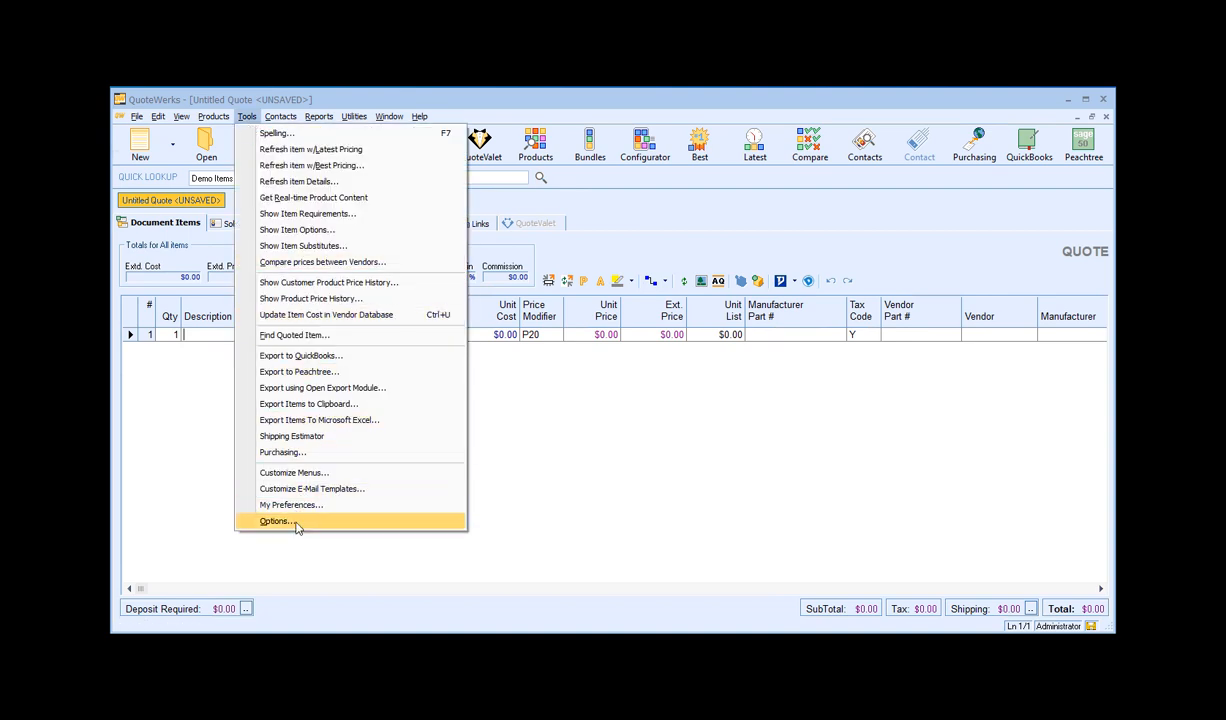
# In the Accounting options, set both the selected accounting integration and the purchase order integration to Peachtree
pyautogui.click(364, 527)
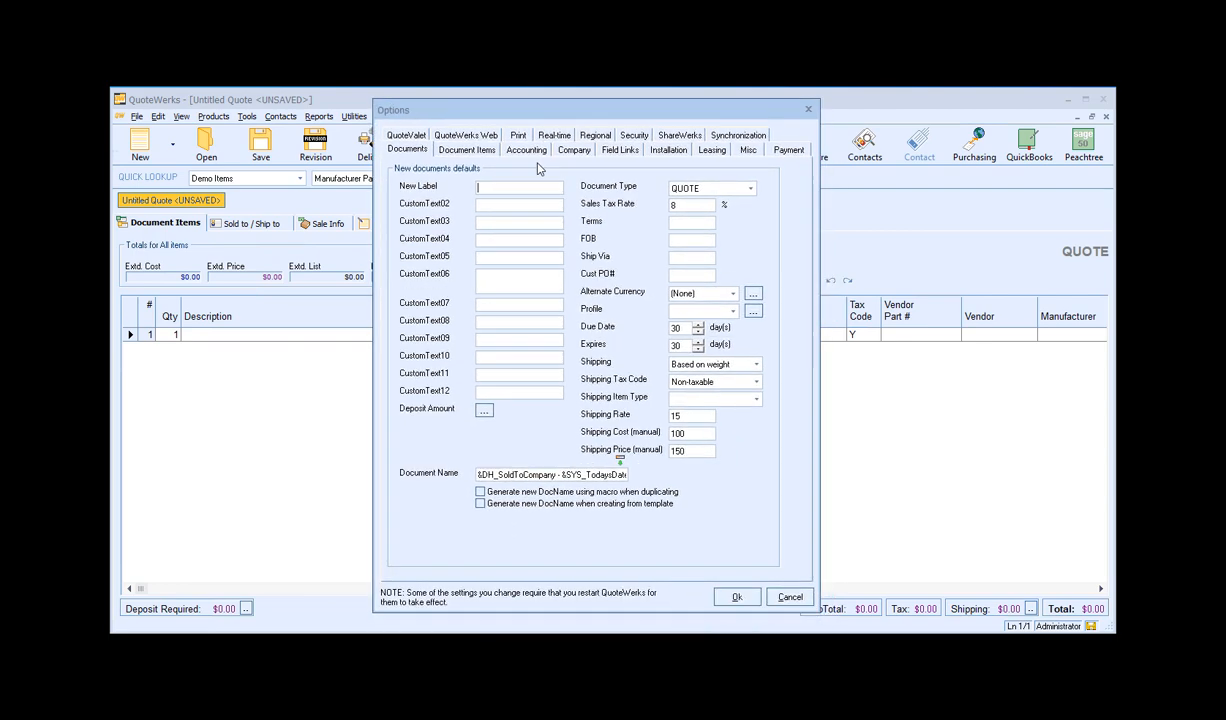
pyautogui.click(530, 150)
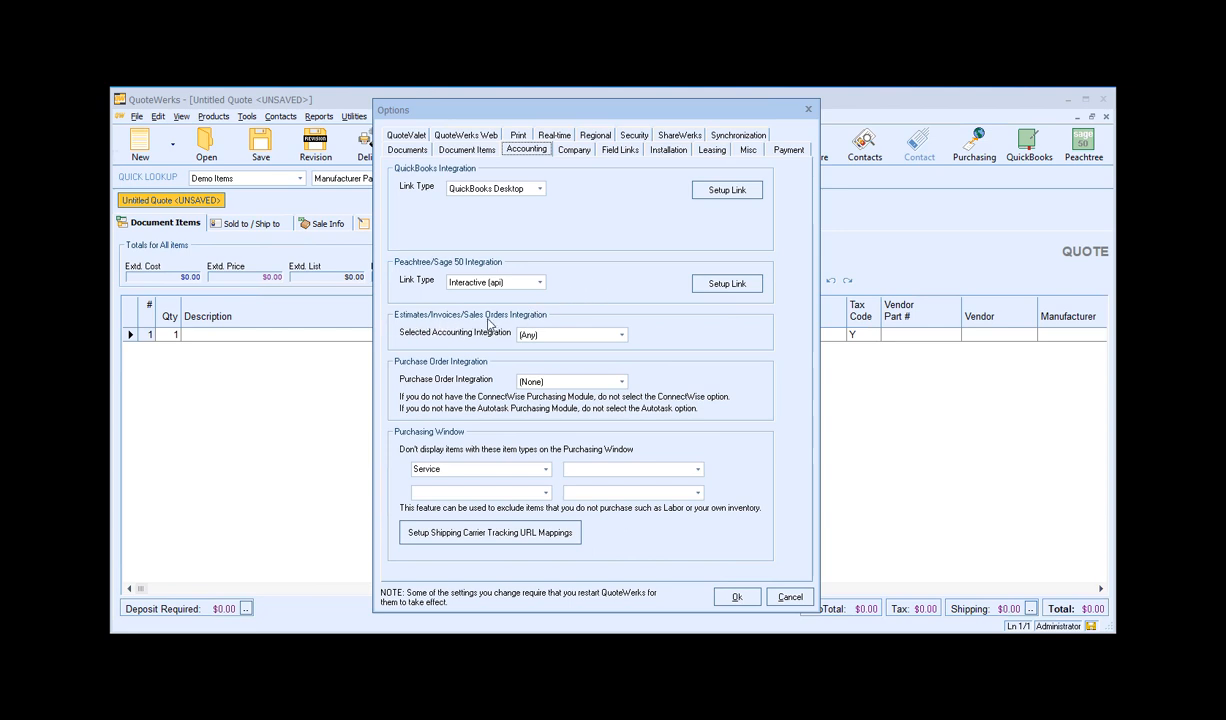
pyautogui.click(621, 337)
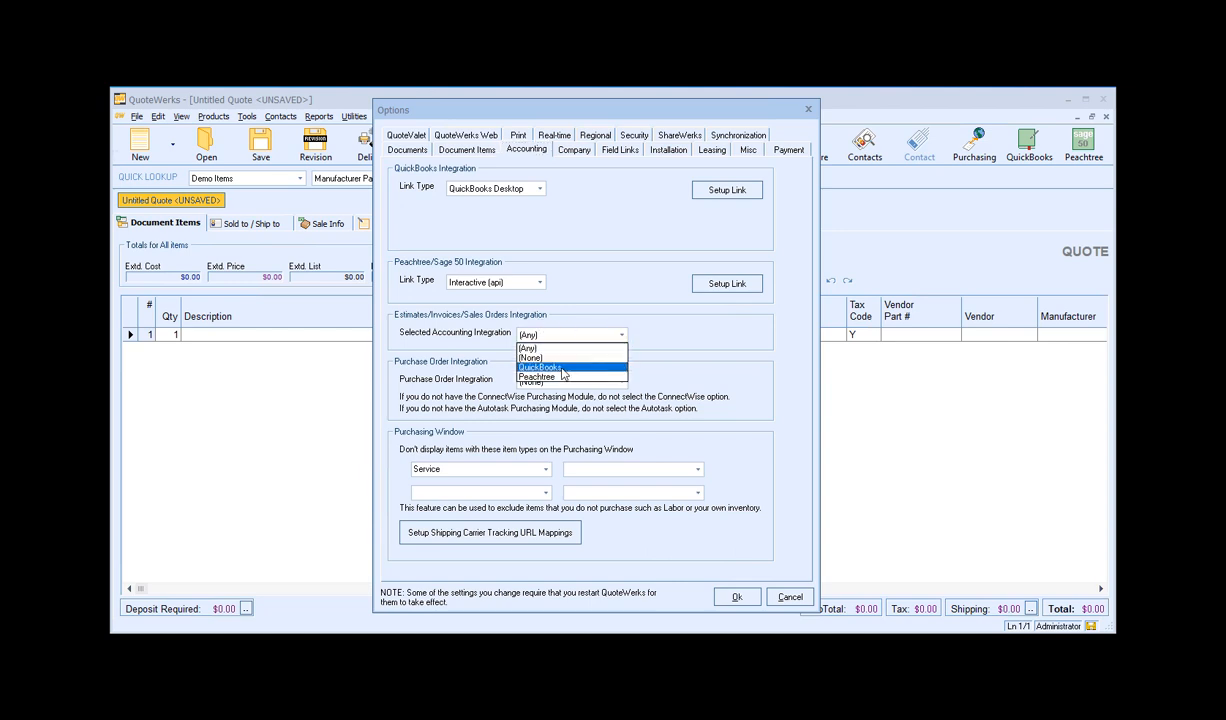
pyautogui.click(560, 377)
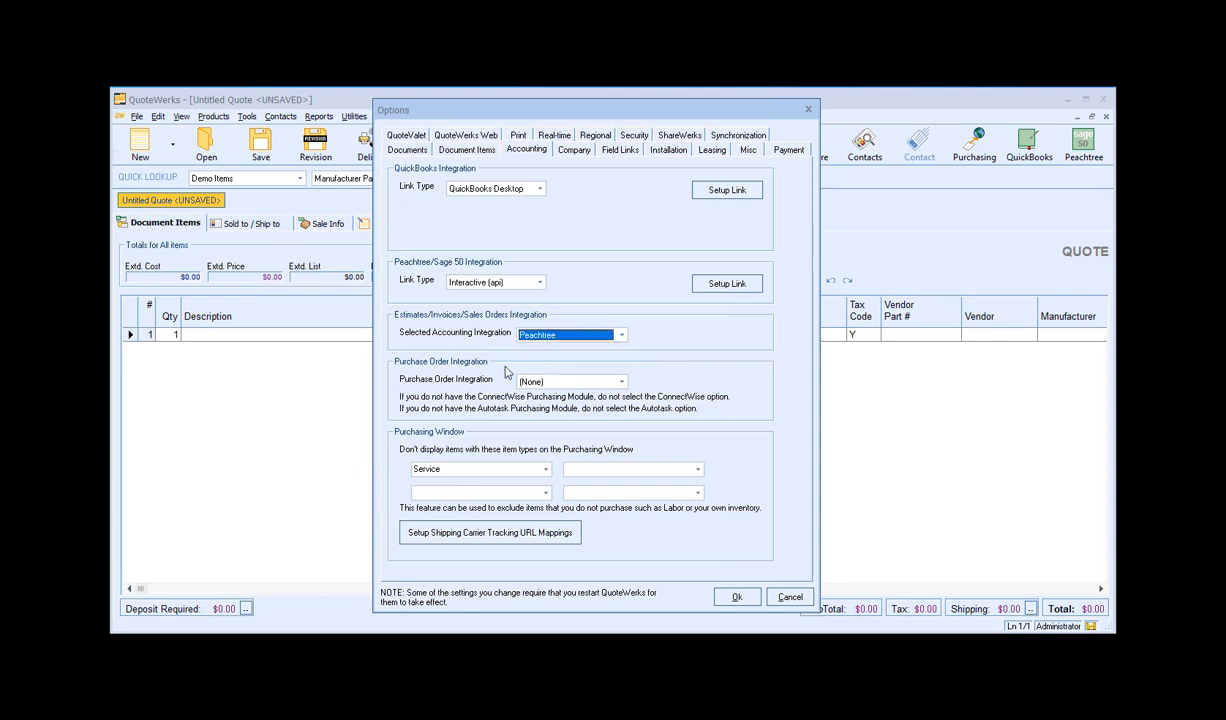
pyautogui.click(622, 382)
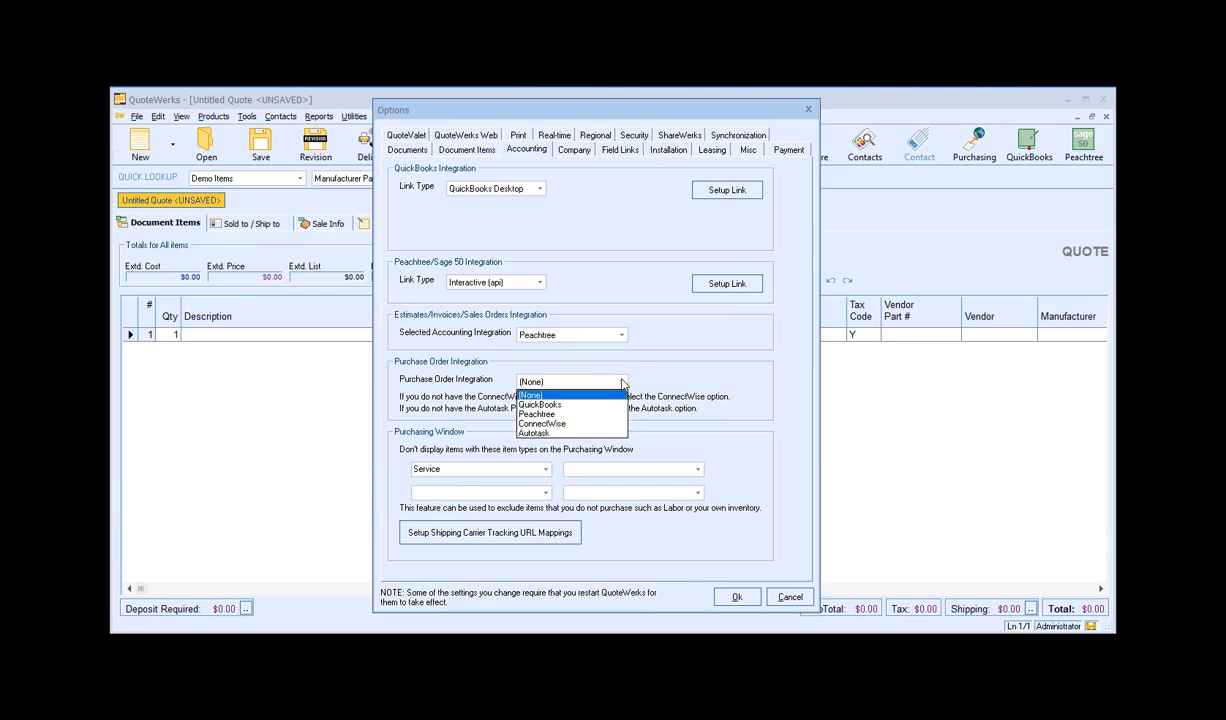
pyautogui.click(600, 414)
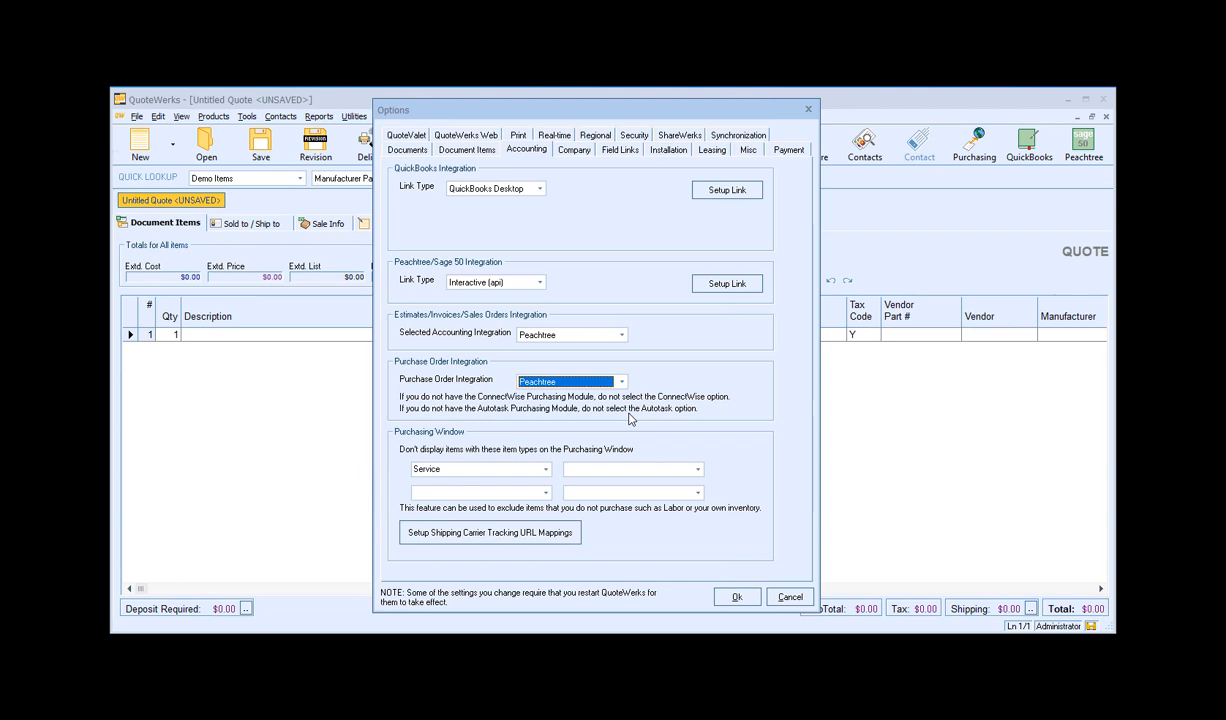
pyautogui.click(606, 381)
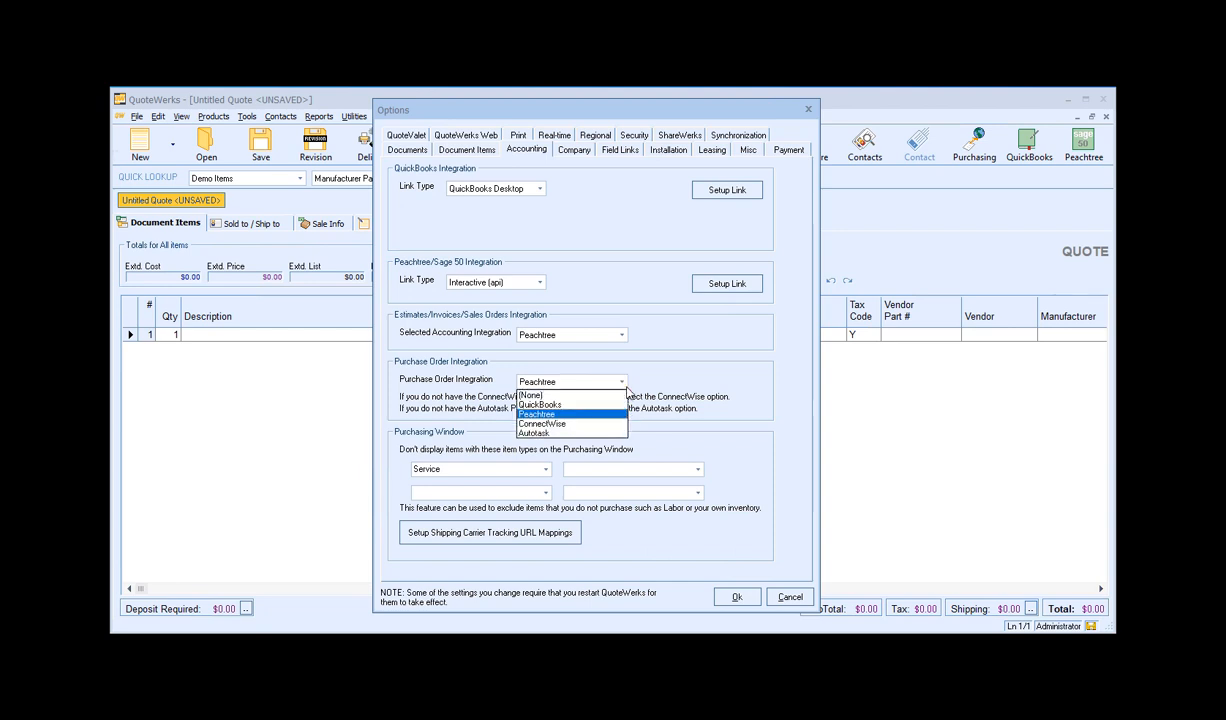
pyautogui.click(622, 382)
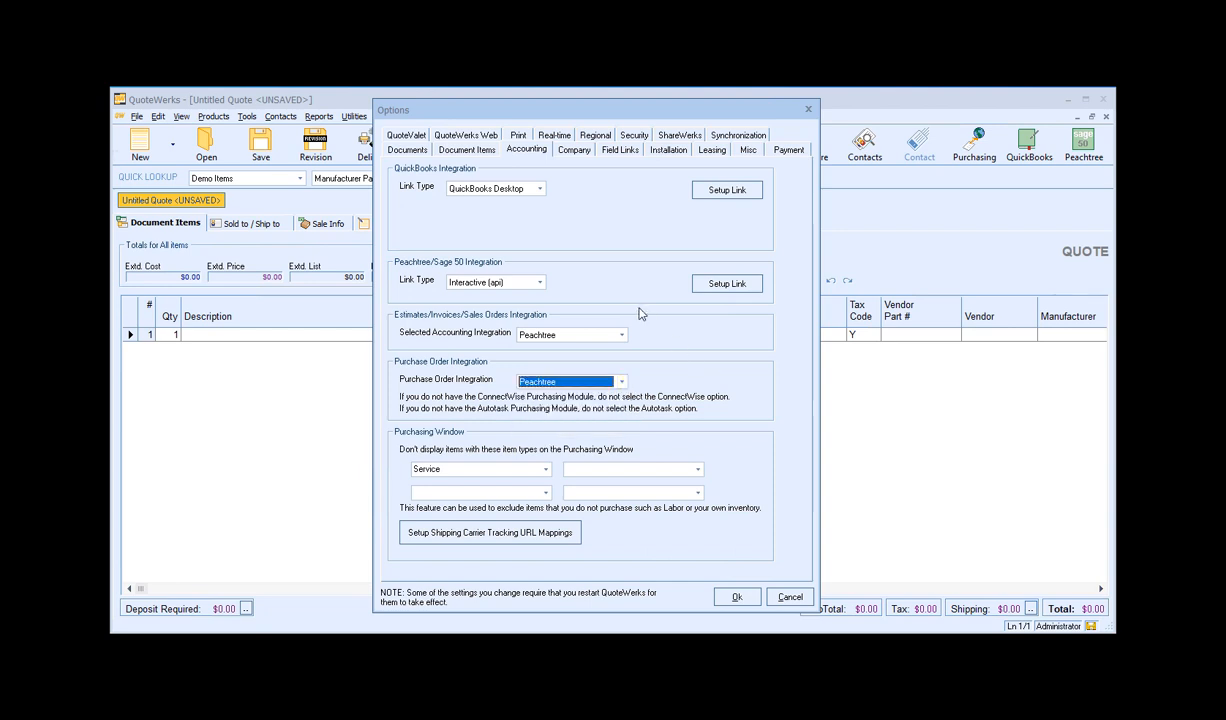
# Set the Peachtree/Sage 50 link type to Interactive (api) and select BCS (Bellwether Garden Supply) as the company in the link setup
pyautogui.click(540, 282)
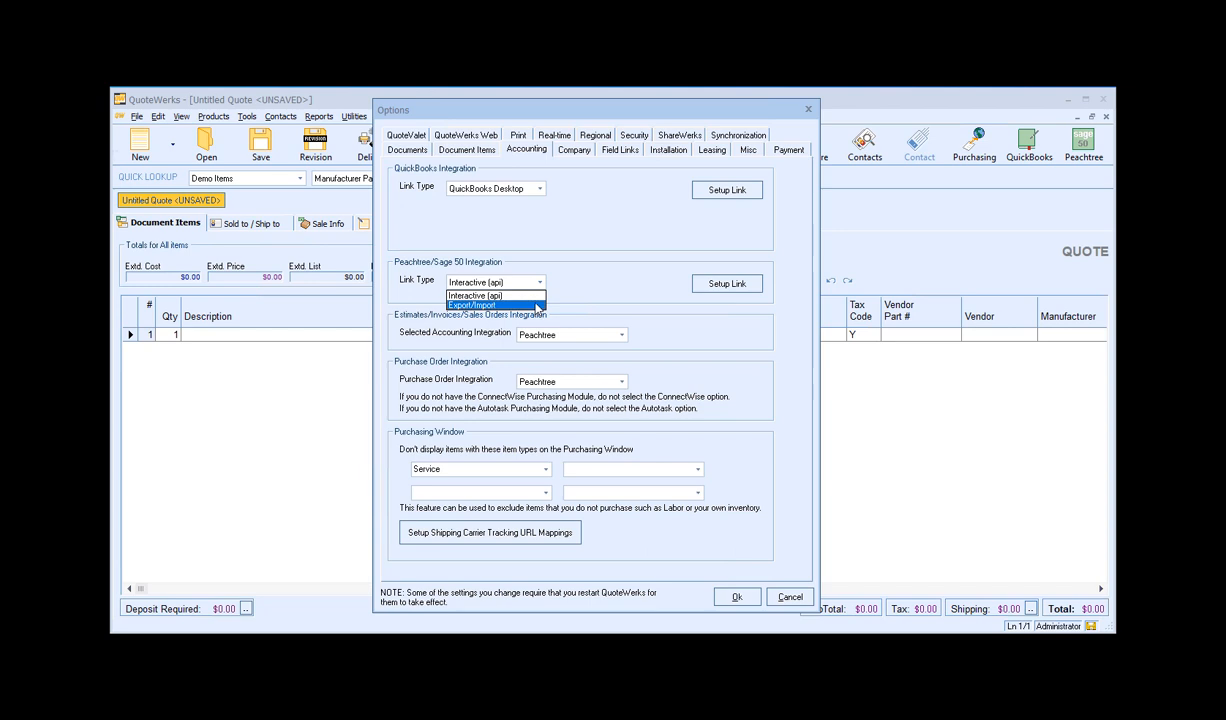
pyautogui.click(514, 295)
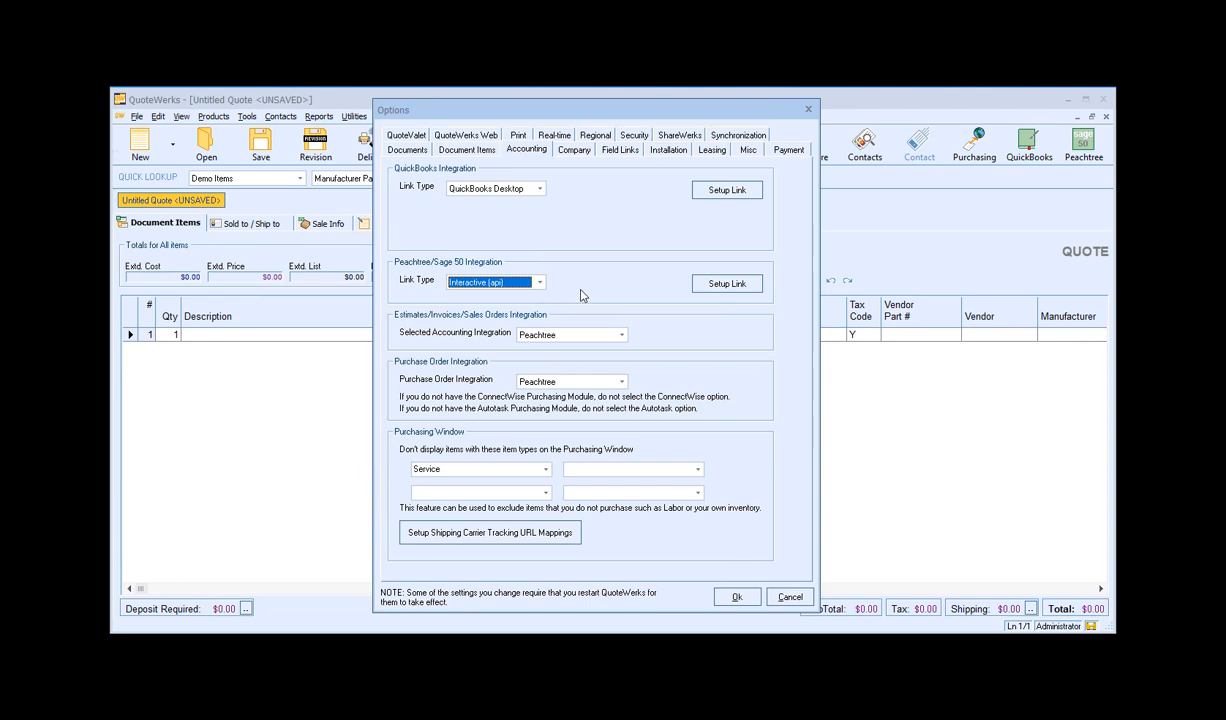
pyautogui.click(749, 286)
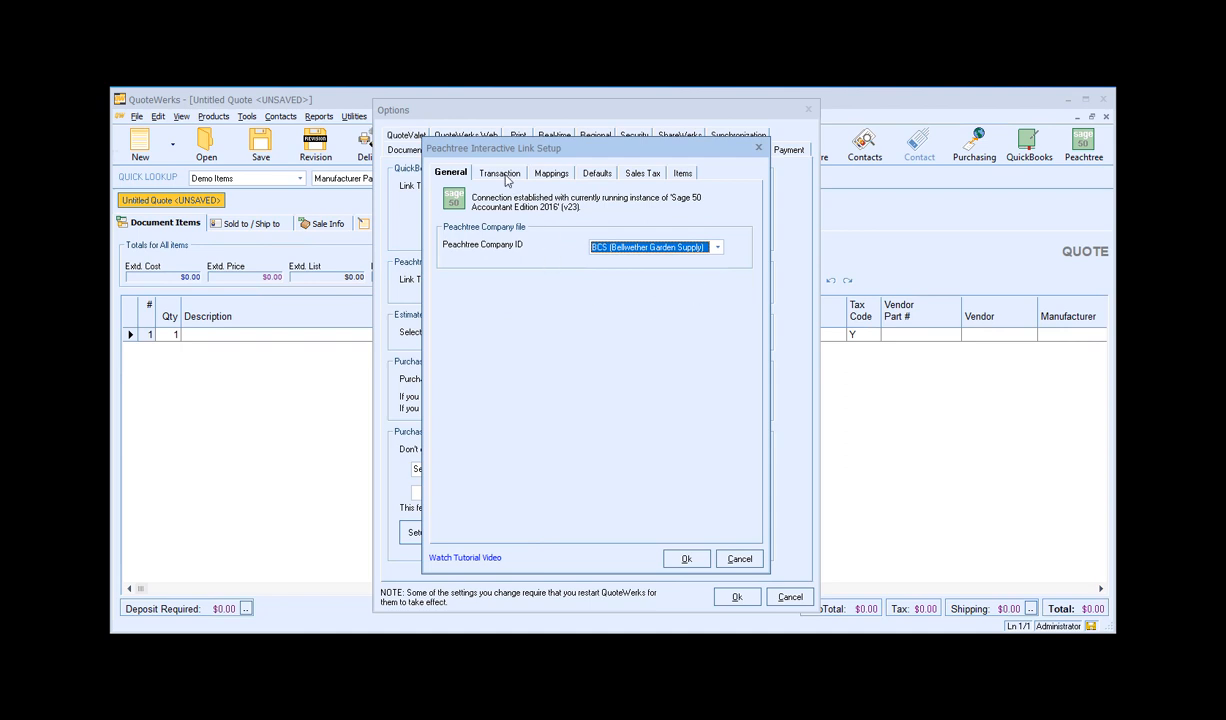
pyautogui.click(447, 177)
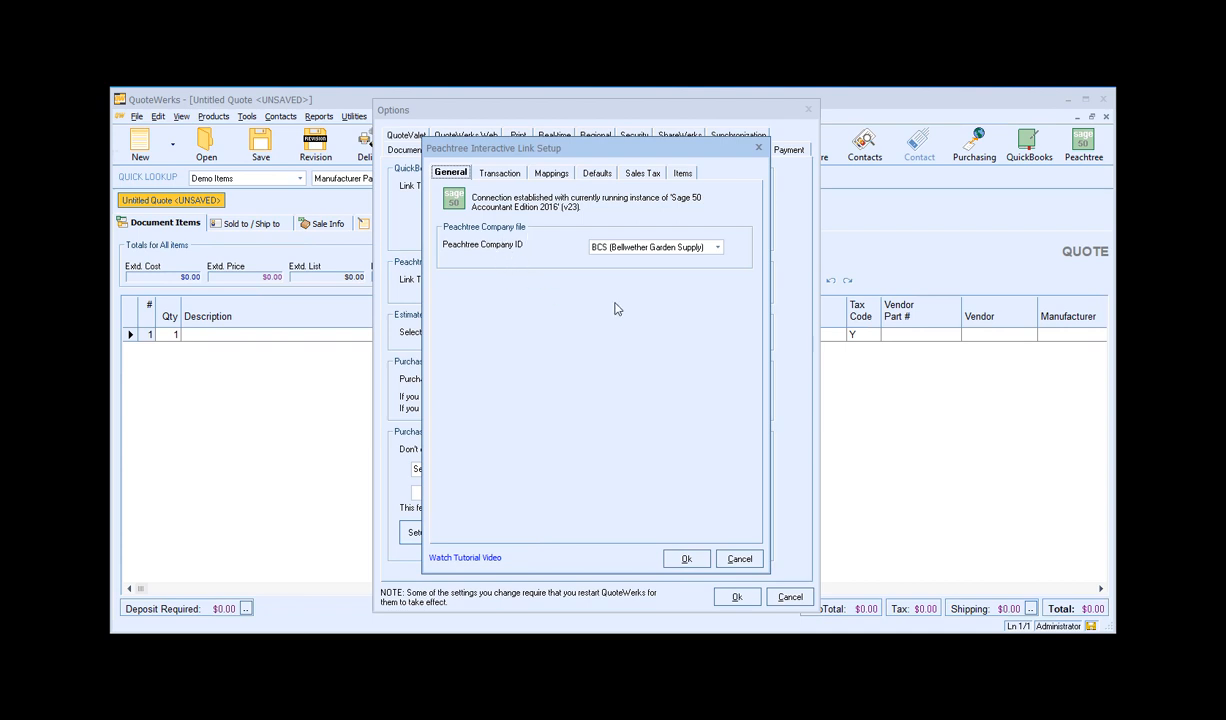
pyautogui.click(717, 247)
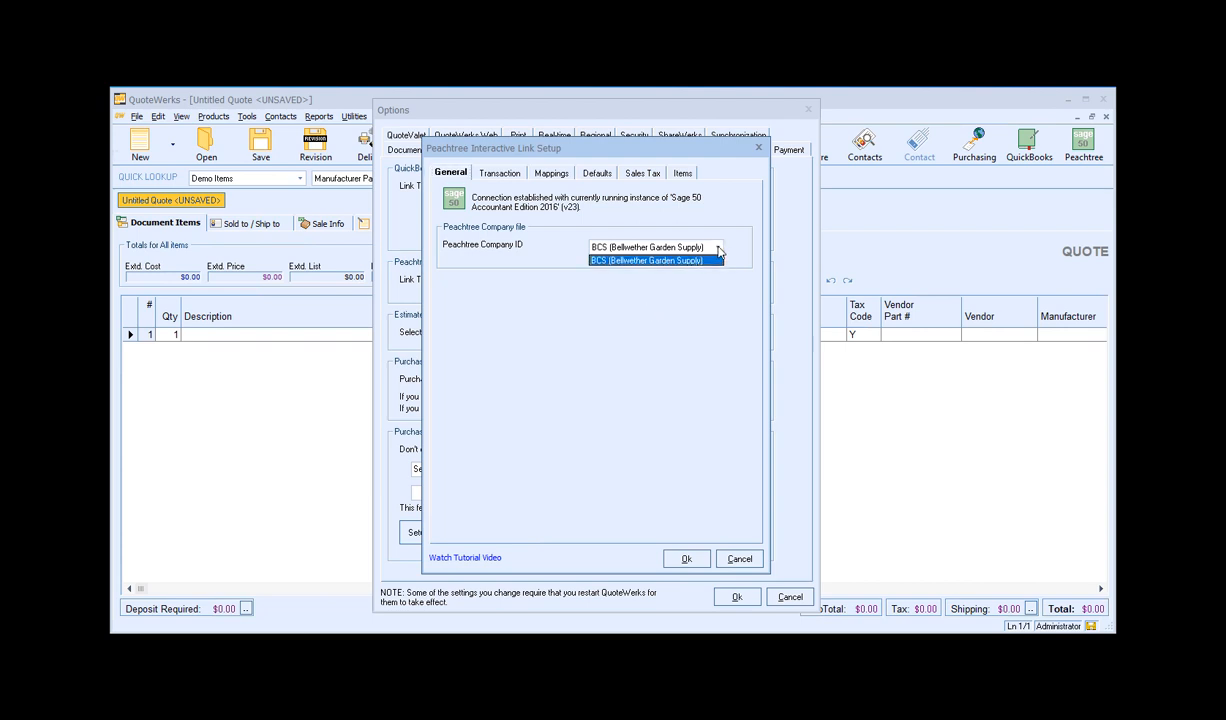
pyautogui.click(717, 251)
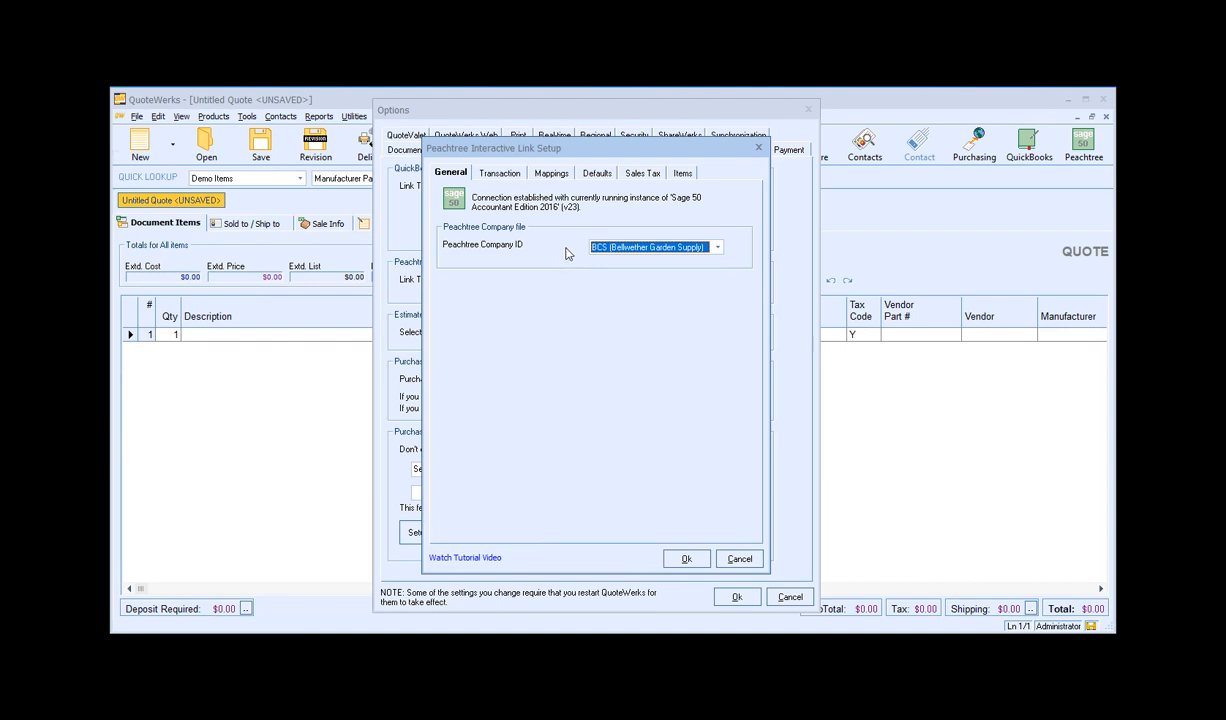
# In the link's transaction settings, set the transaction type to Invoice and the date of transaction to Date Exported
pyautogui.click(501, 178)
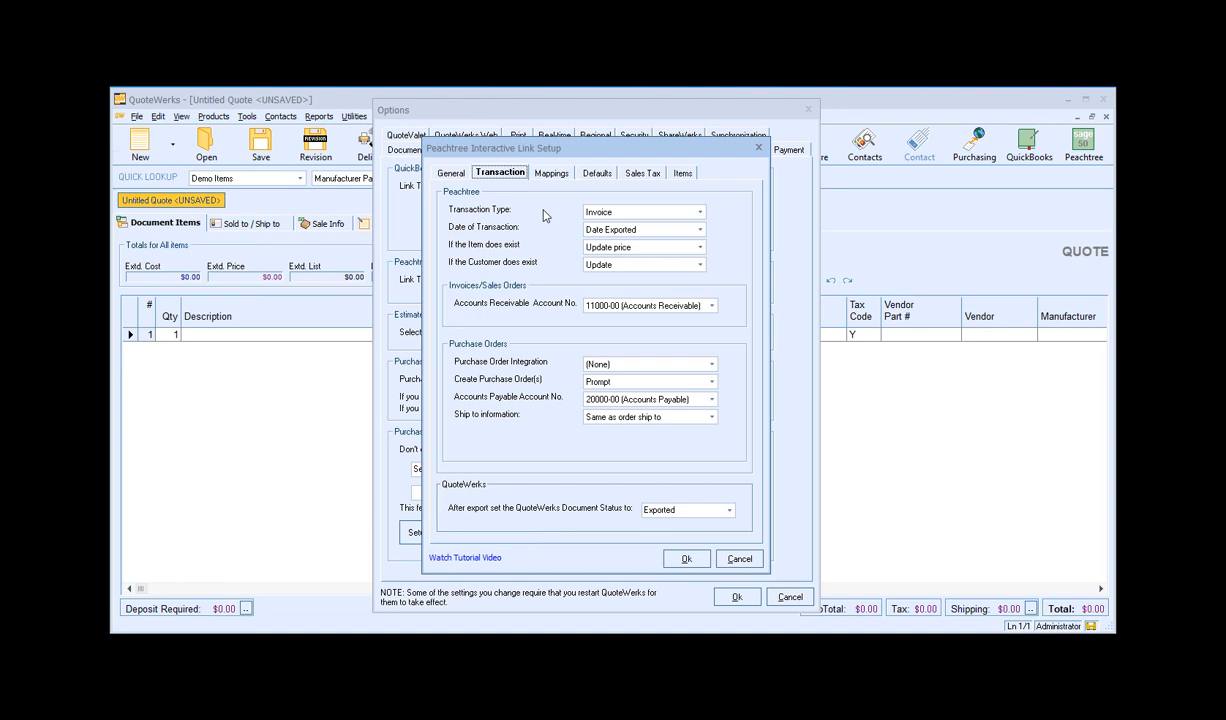
pyautogui.click(701, 213)
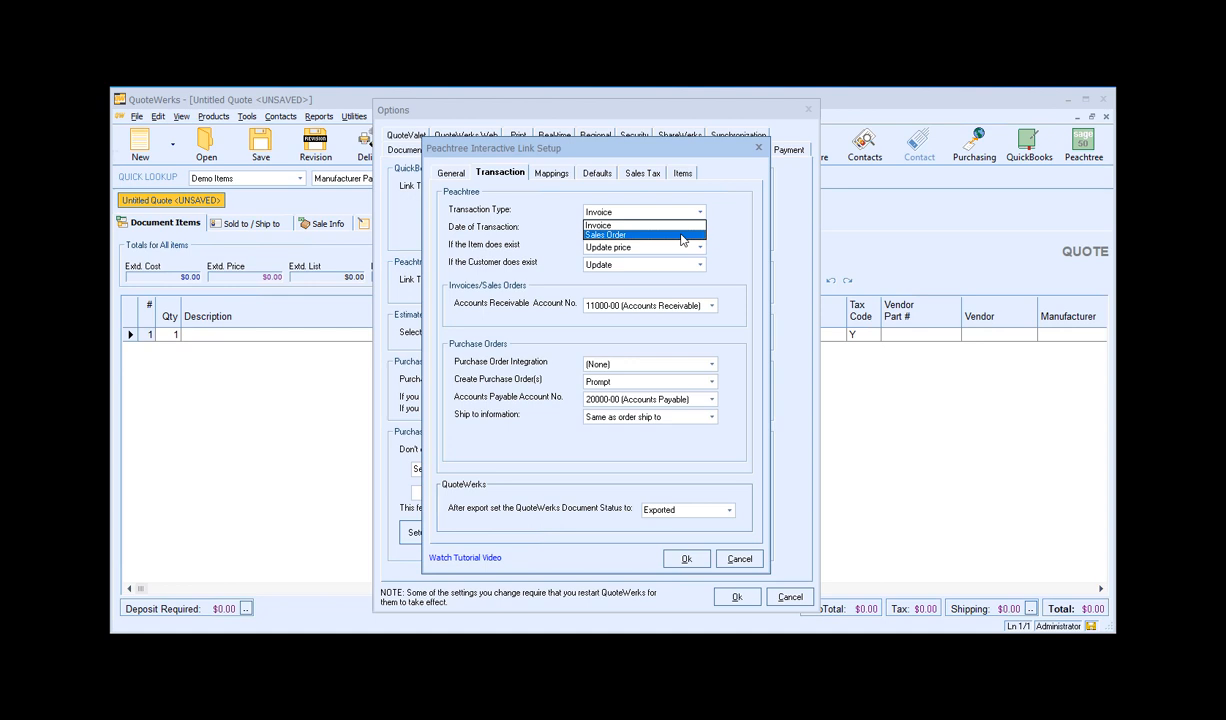
pyautogui.click(683, 236)
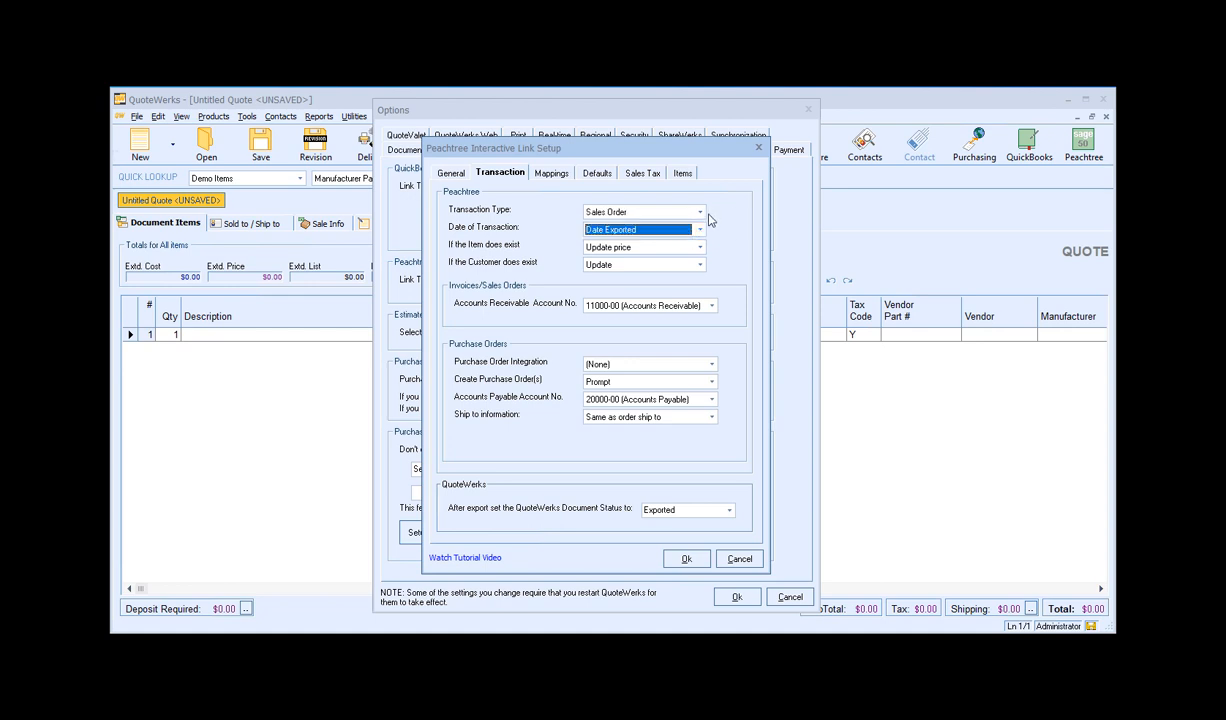
pyautogui.click(700, 213)
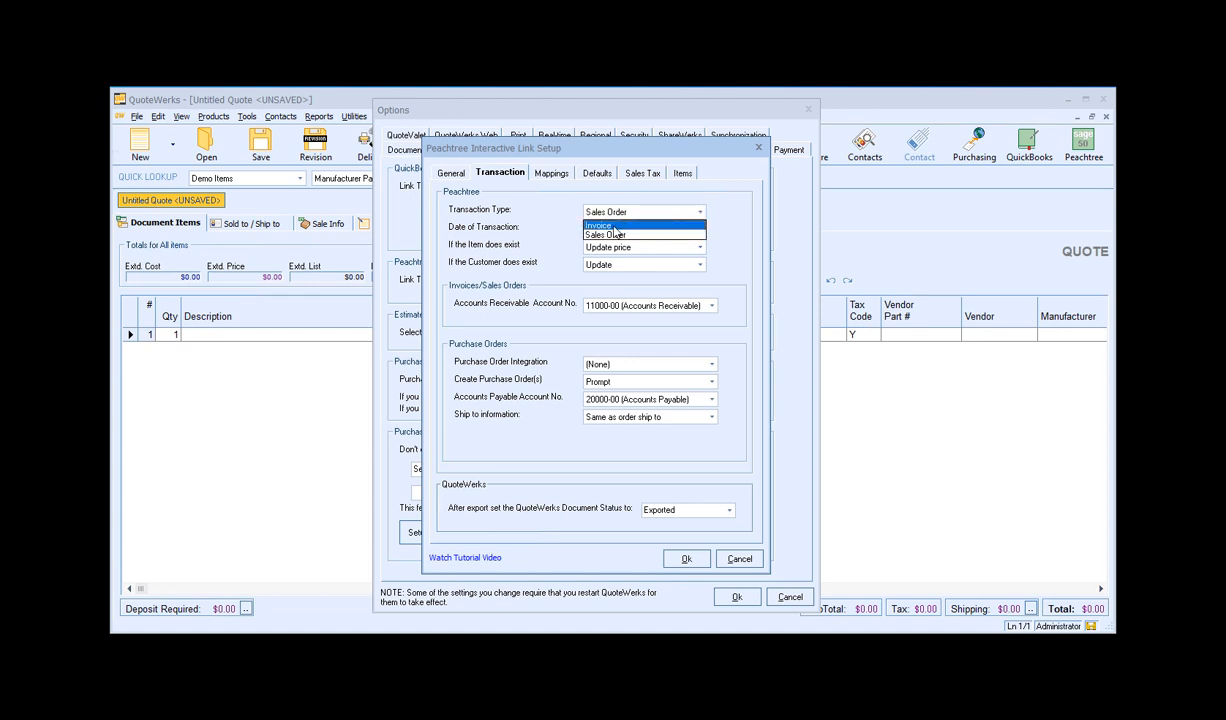
pyautogui.click(612, 225)
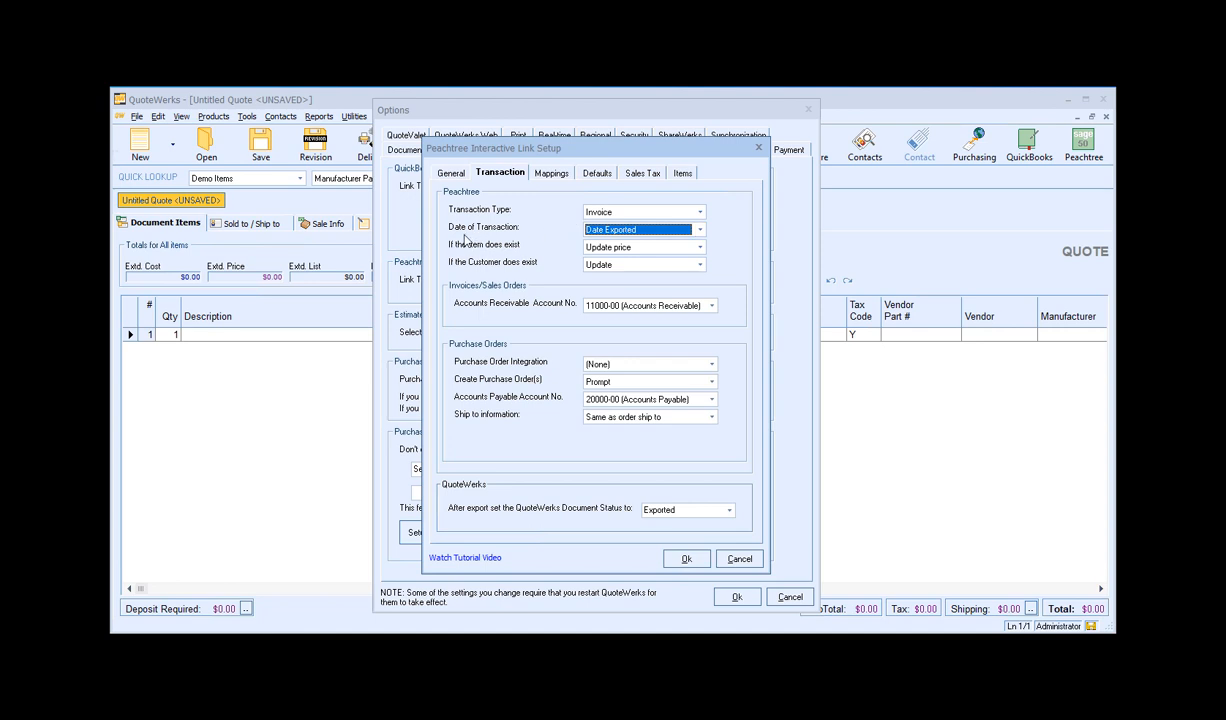
pyautogui.click(701, 231)
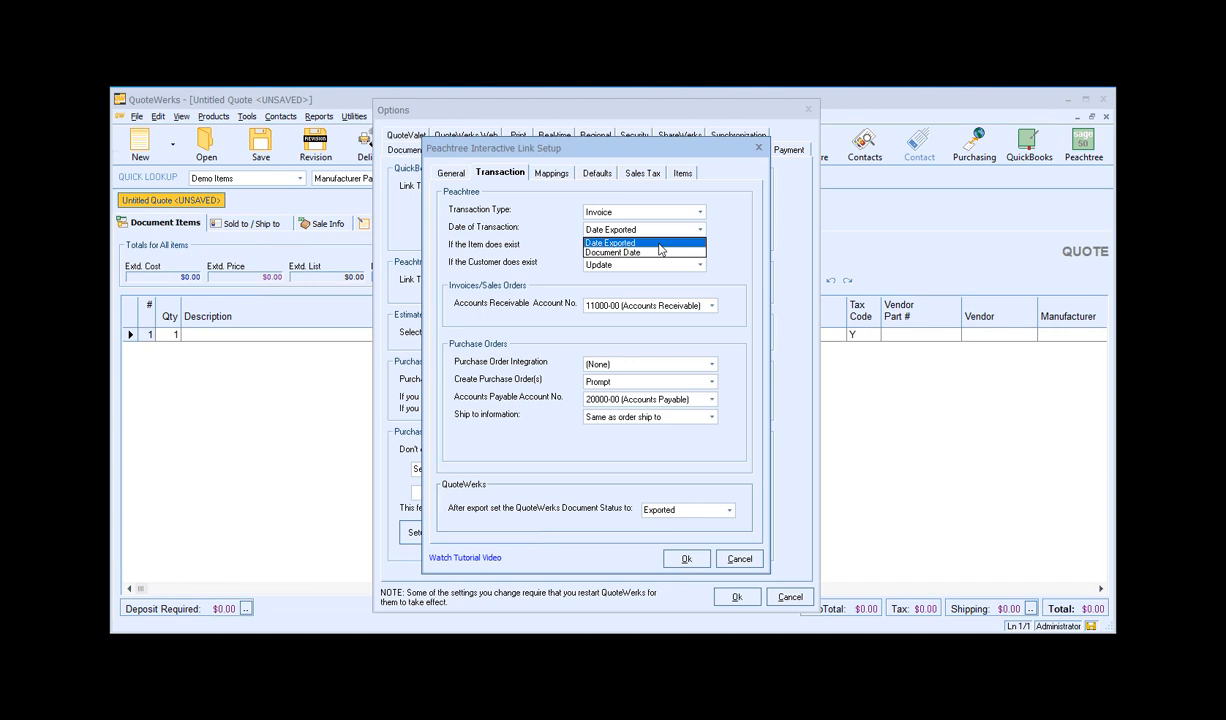
pyautogui.click(659, 244)
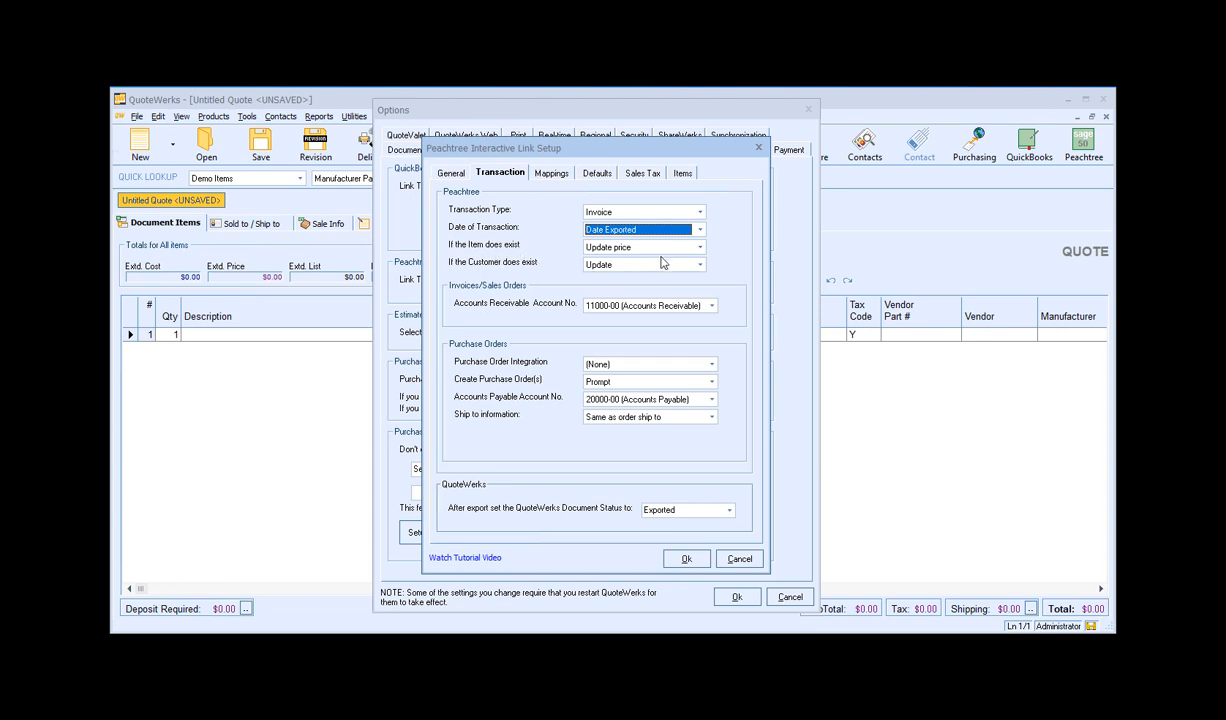
# Set existing items to Update price and existing customers to Update, and choose the Accounts Receivable account for invoices and sales orders
pyautogui.click(702, 248)
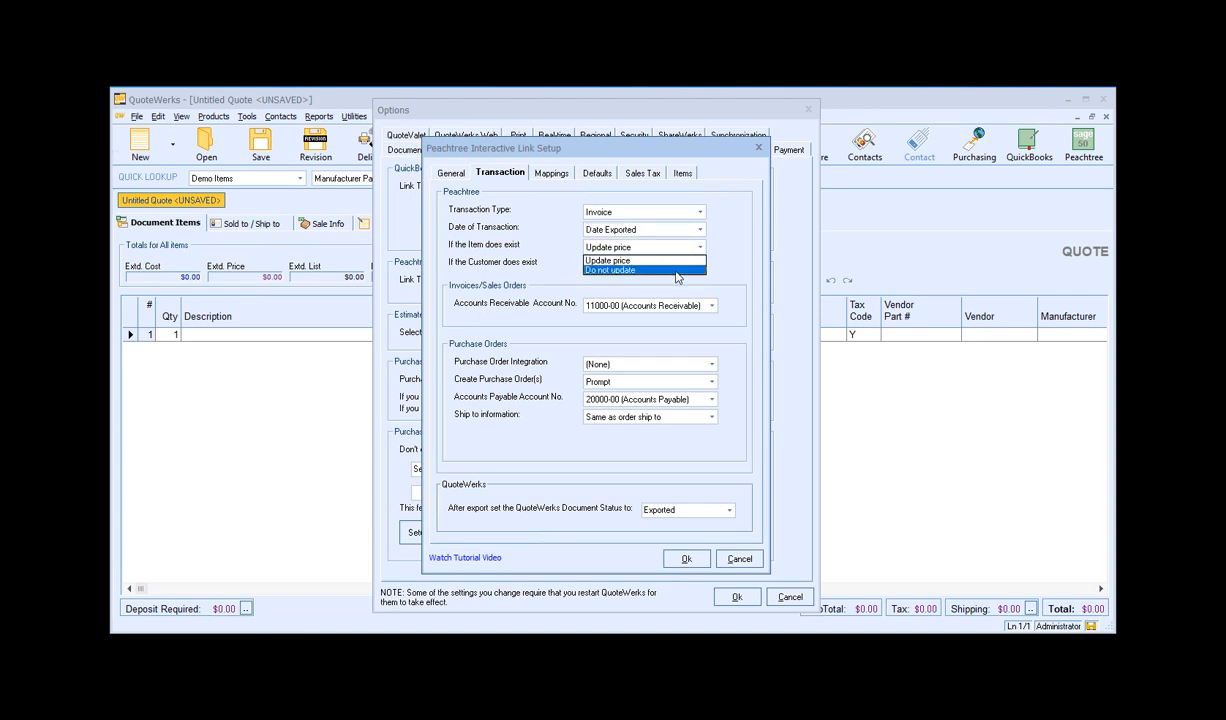
pyautogui.click(646, 261)
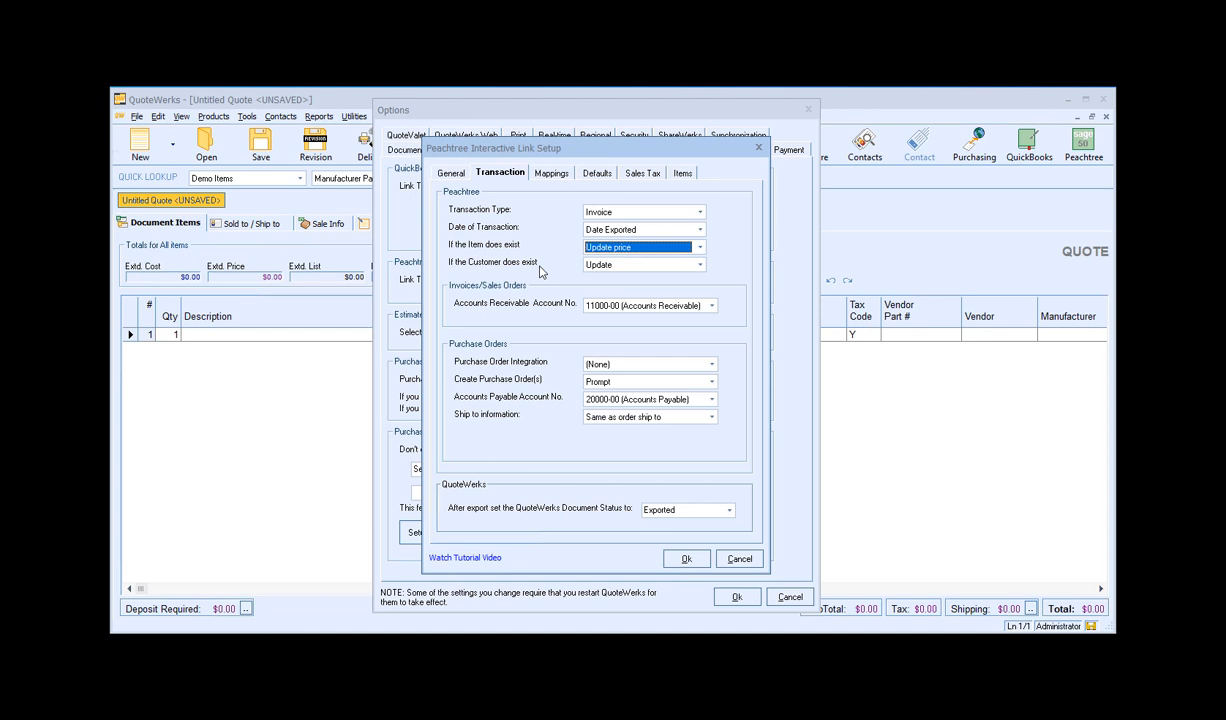
pyautogui.click(701, 266)
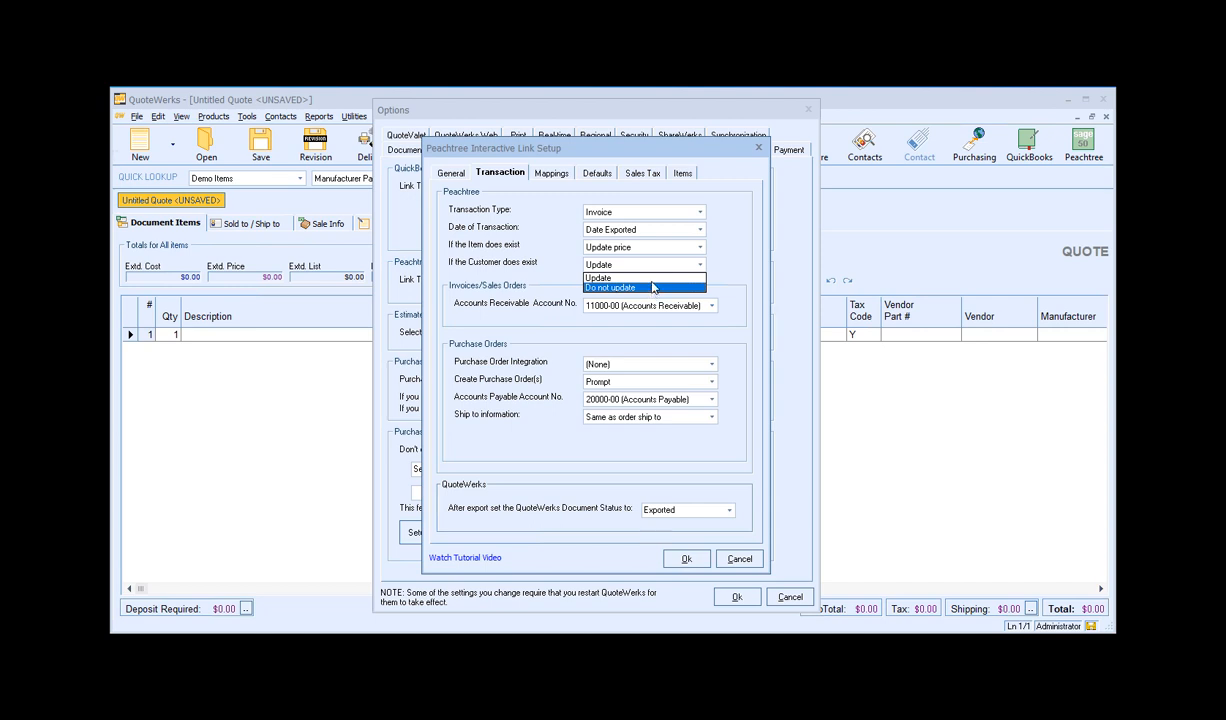
pyautogui.click(658, 277)
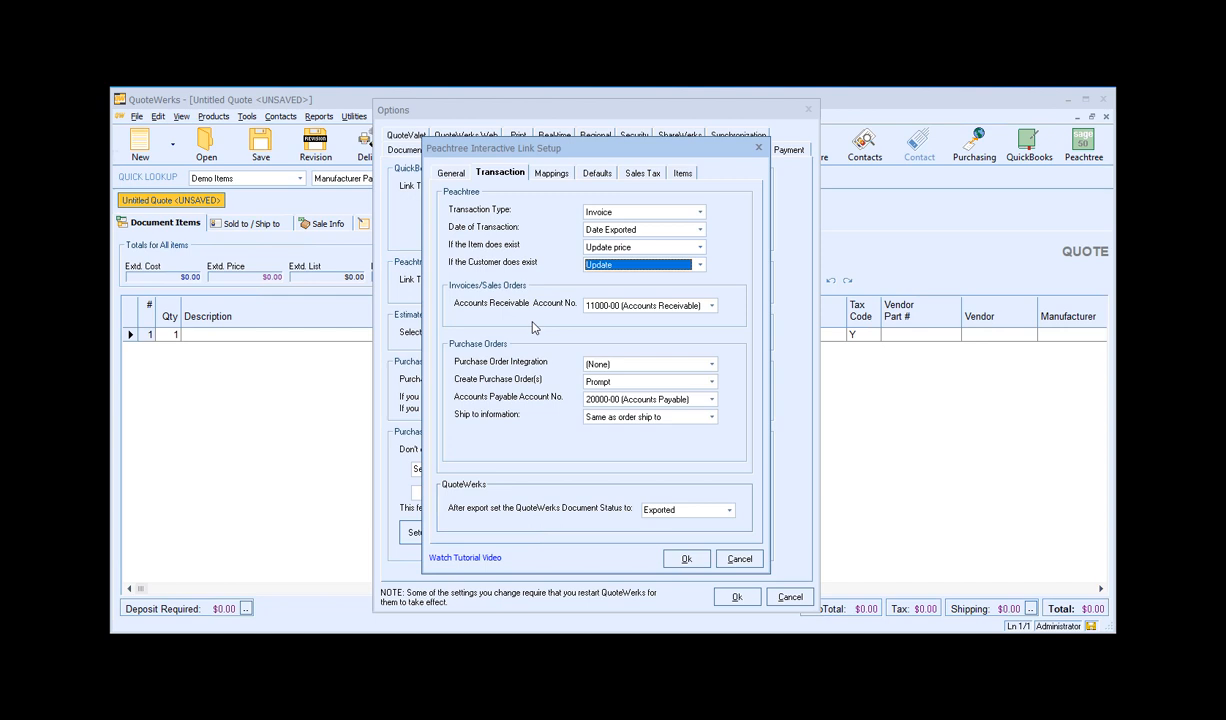
pyautogui.click(712, 307)
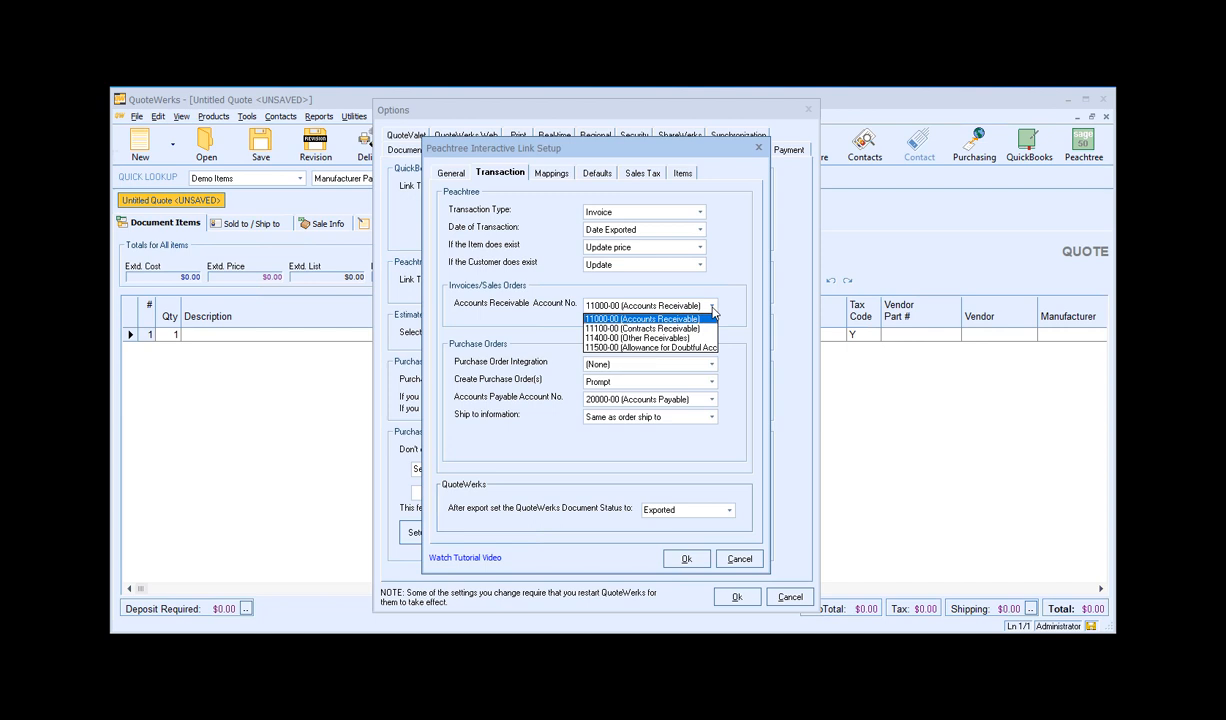
pyautogui.click(680, 318)
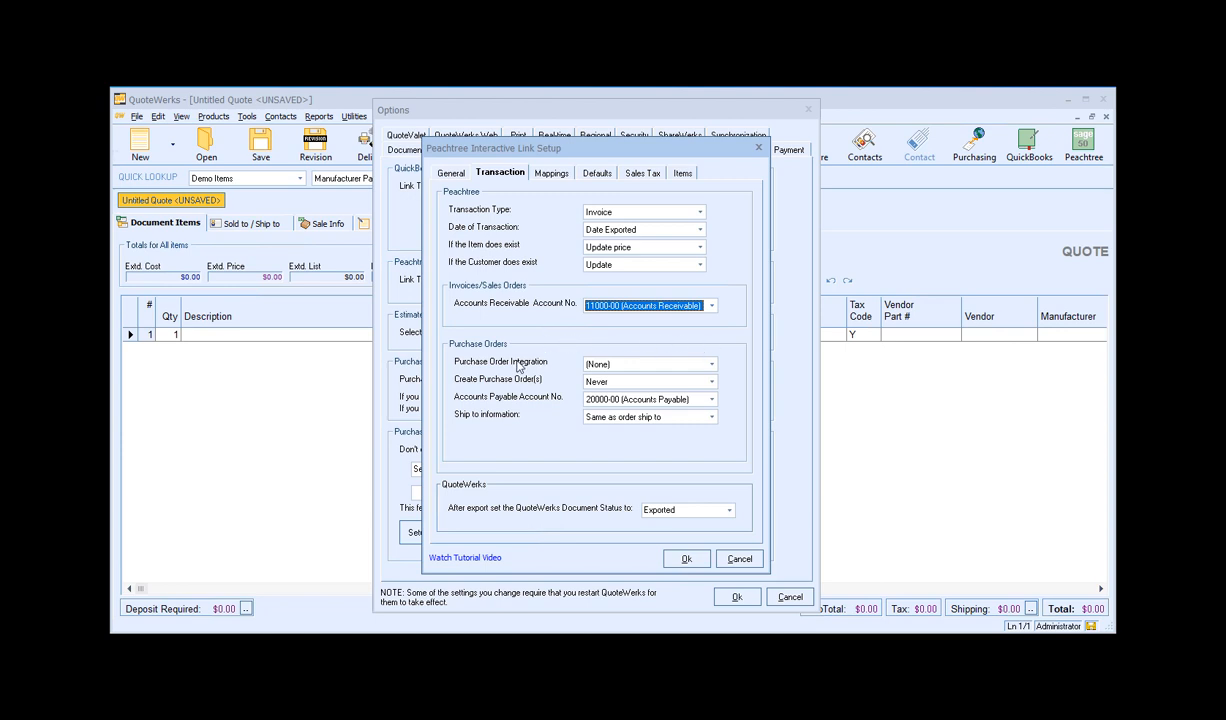
# In the link's purchase order settings, set the integration to Peachtree and Create Purchase Order(s) to Prompt
pyautogui.click(711, 365)
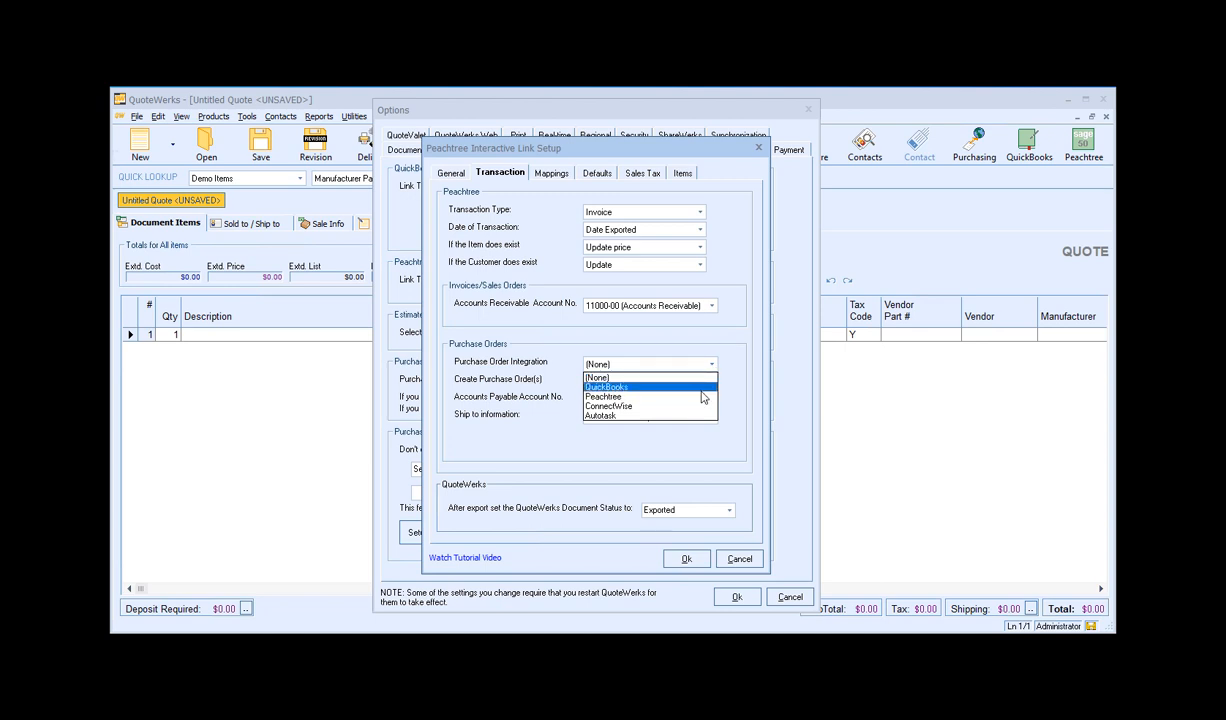
pyautogui.click(700, 397)
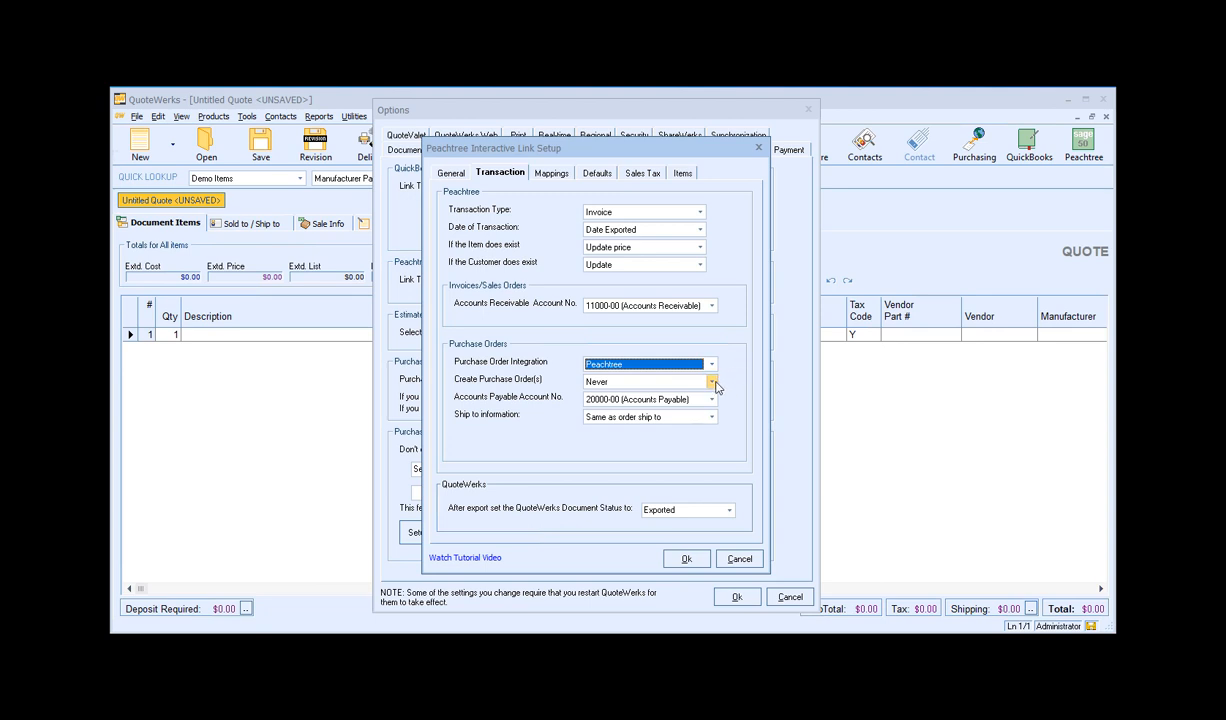
pyautogui.click(712, 382)
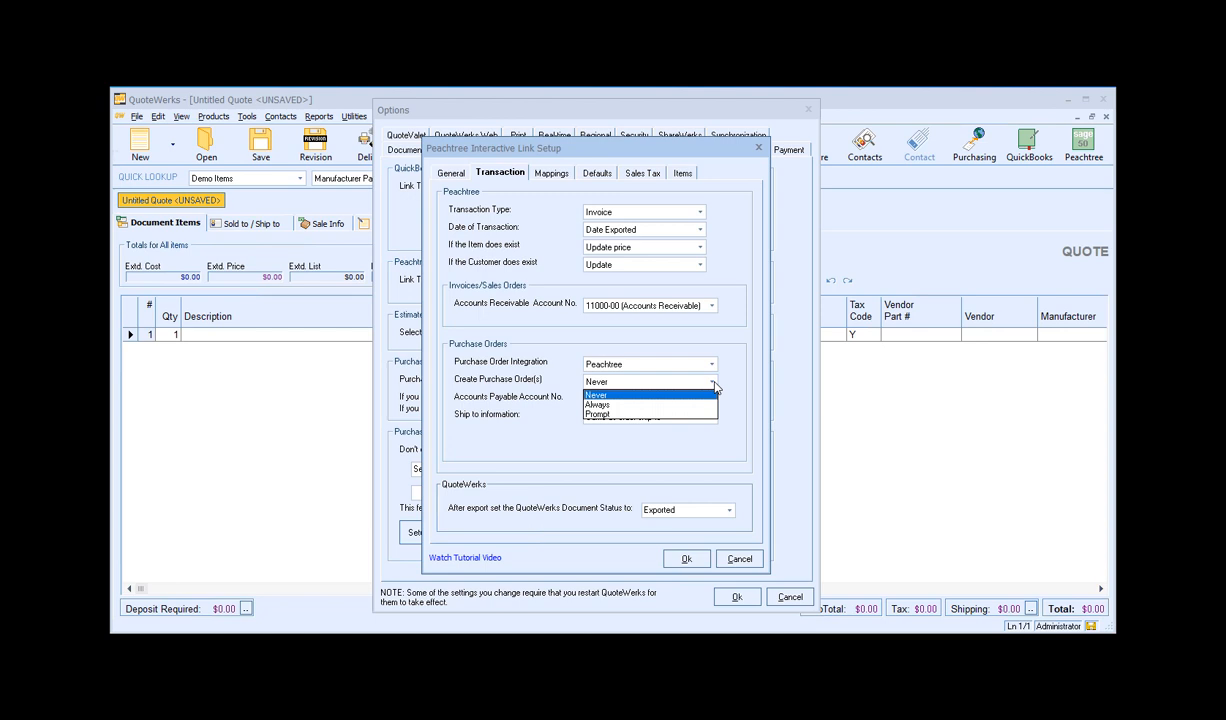
pyautogui.click(621, 415)
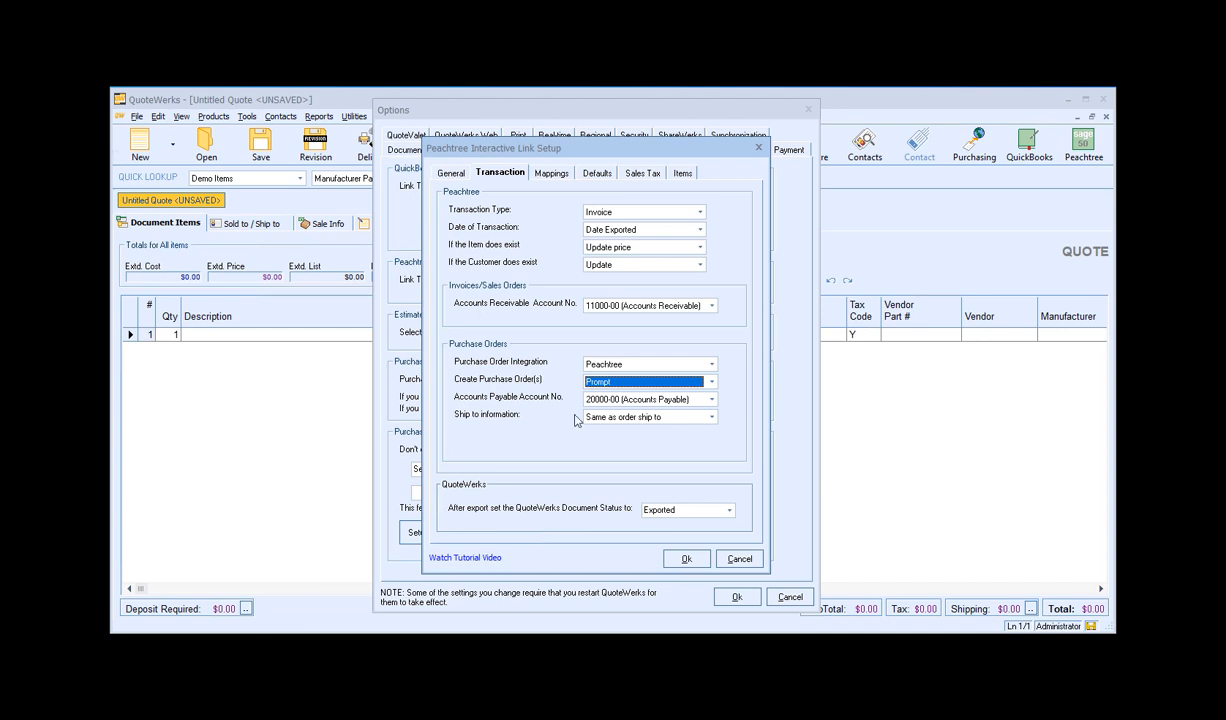
# Keep Accounts Payable as the purchase order account and set the ship-to information to Same as order ship to
pyautogui.click(713, 402)
pyautogui.click(714, 402)
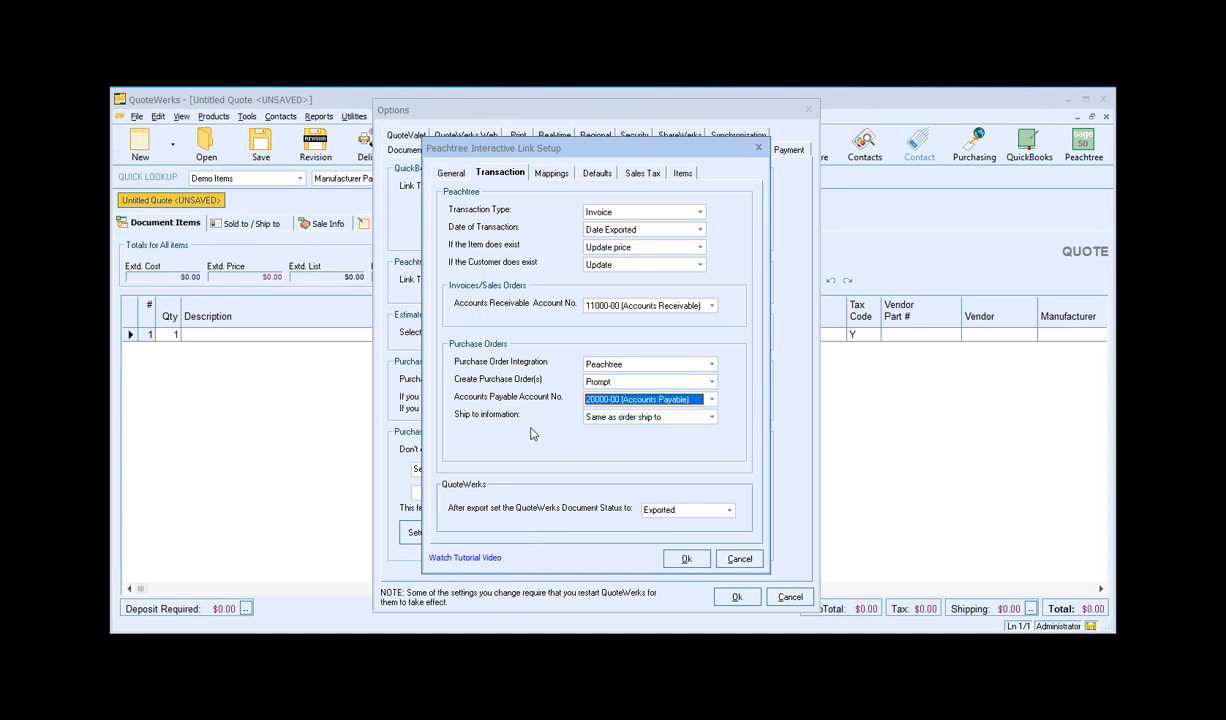
pyautogui.click(709, 418)
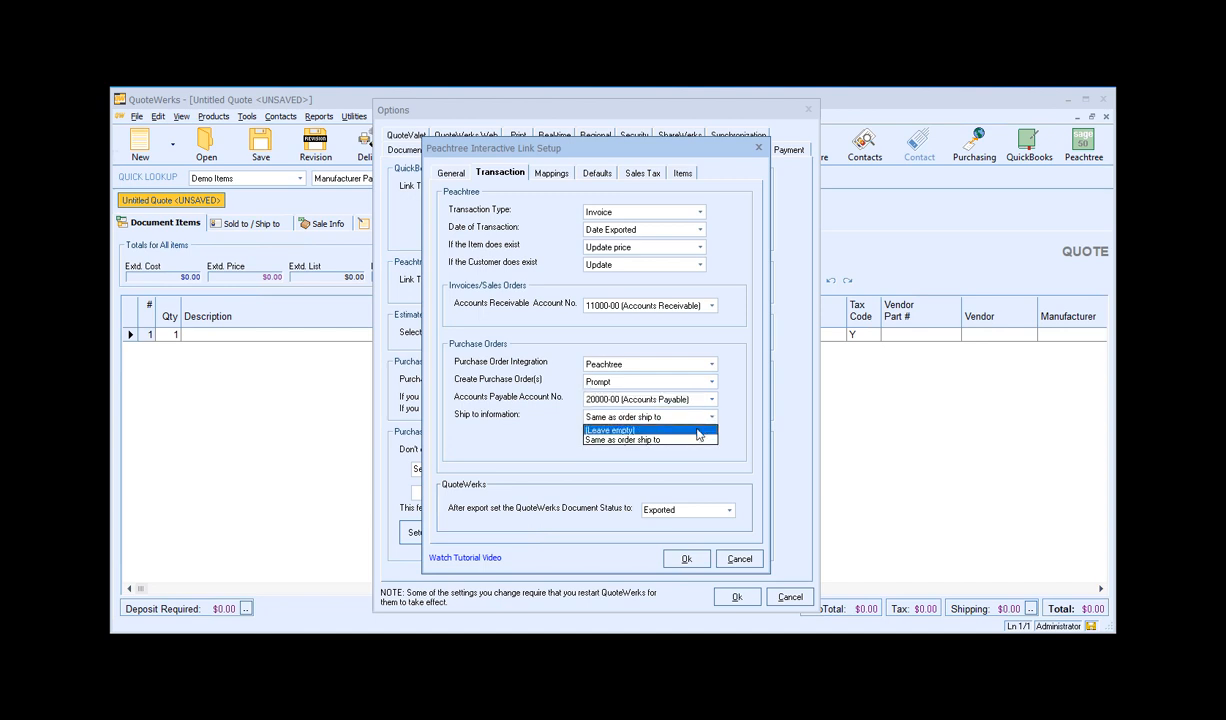
pyautogui.click(665, 440)
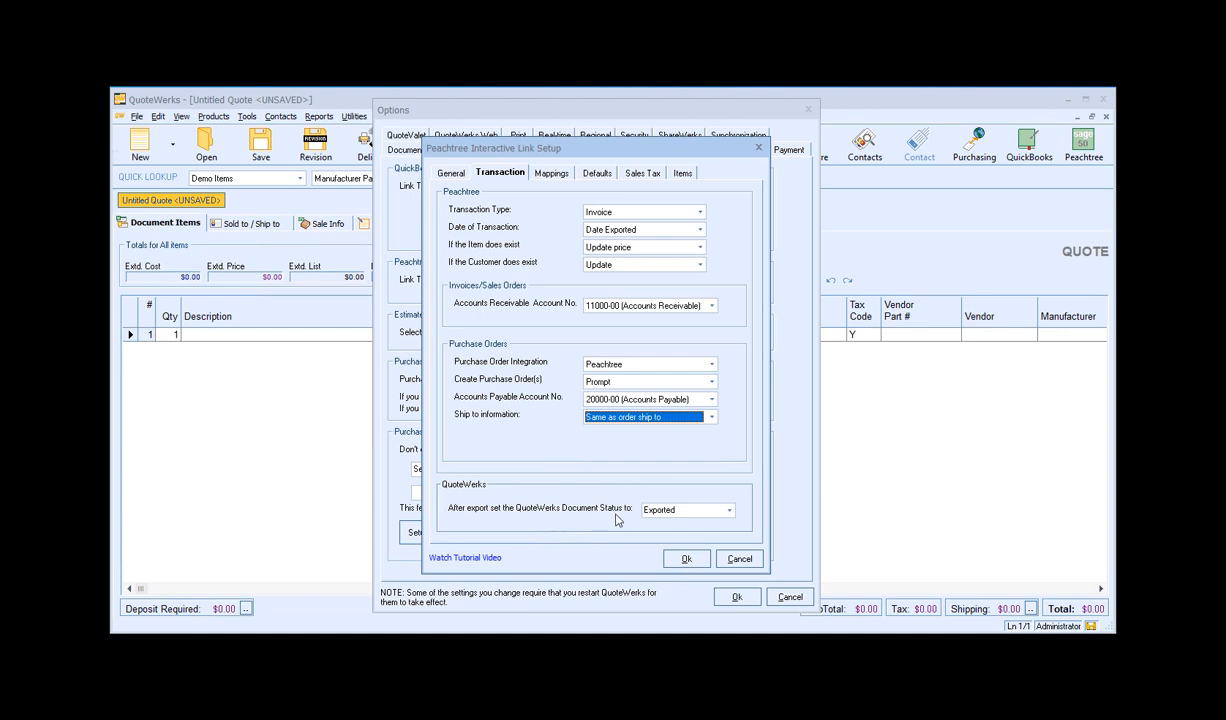
# Keep Exported as the document status after export, and map ManufacturerPartNumber to the Peachtree Item ID in the item mappings
pyautogui.click(729, 511)
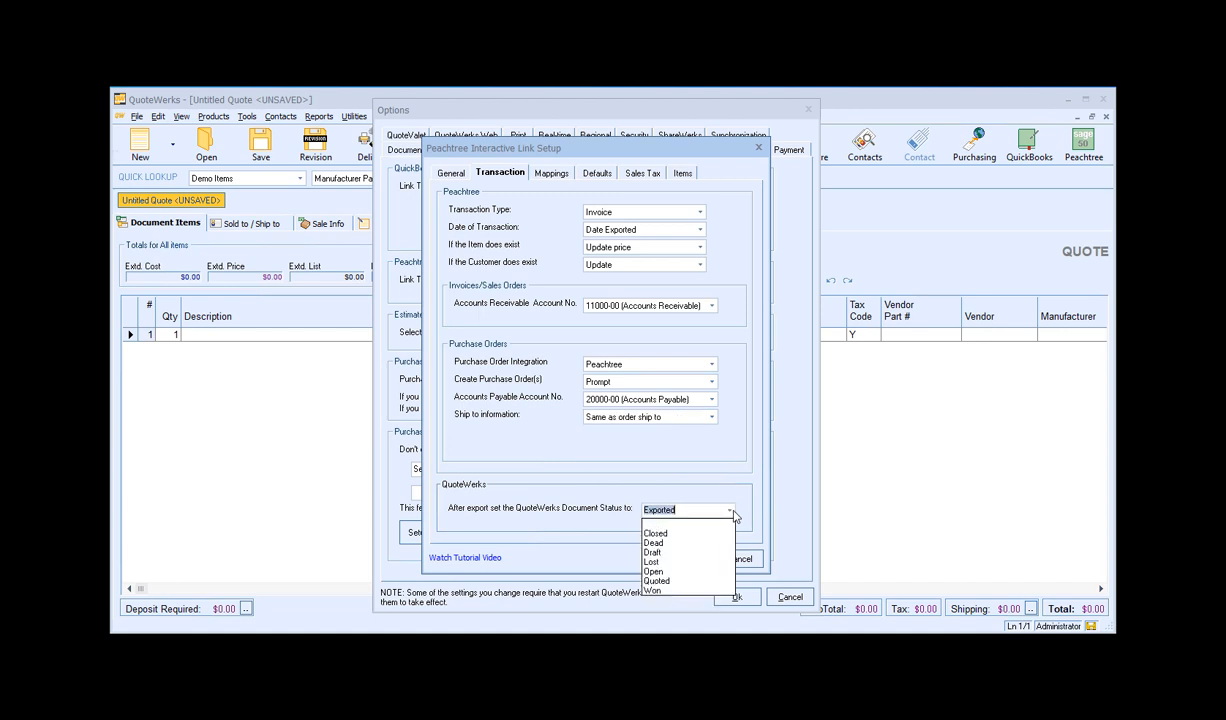
pyautogui.click(733, 513)
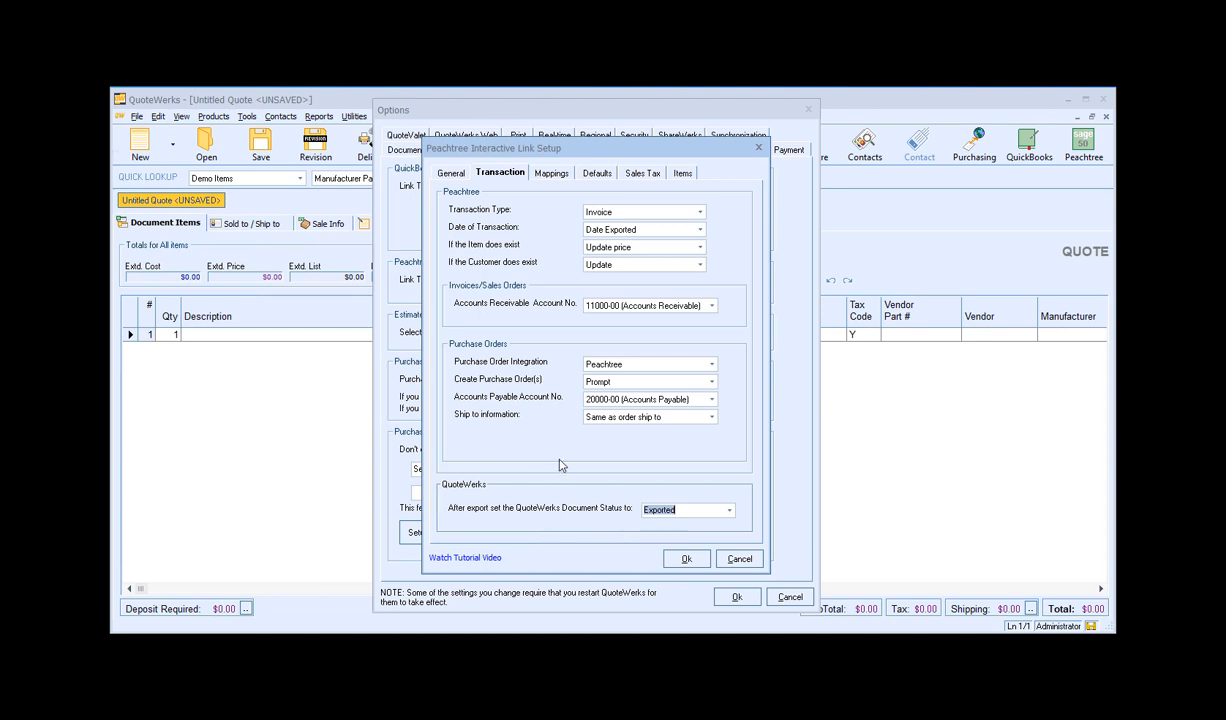
pyautogui.click(539, 173)
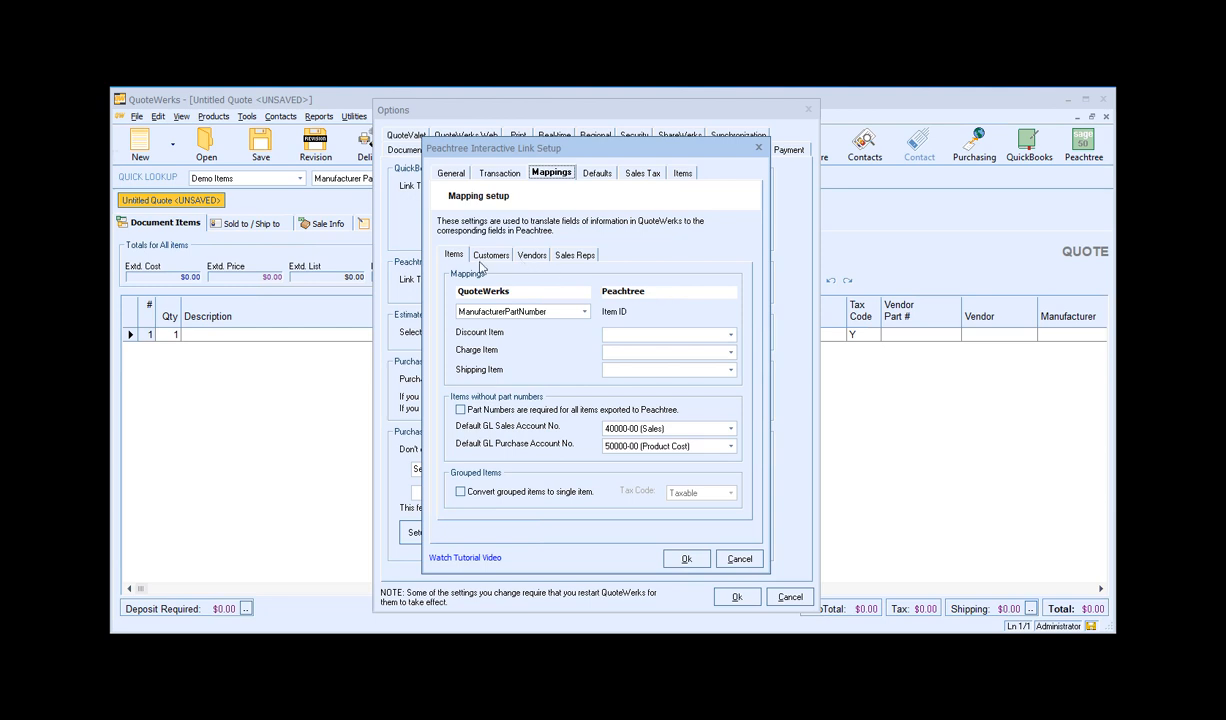
pyautogui.click(447, 253)
pyautogui.click(585, 313)
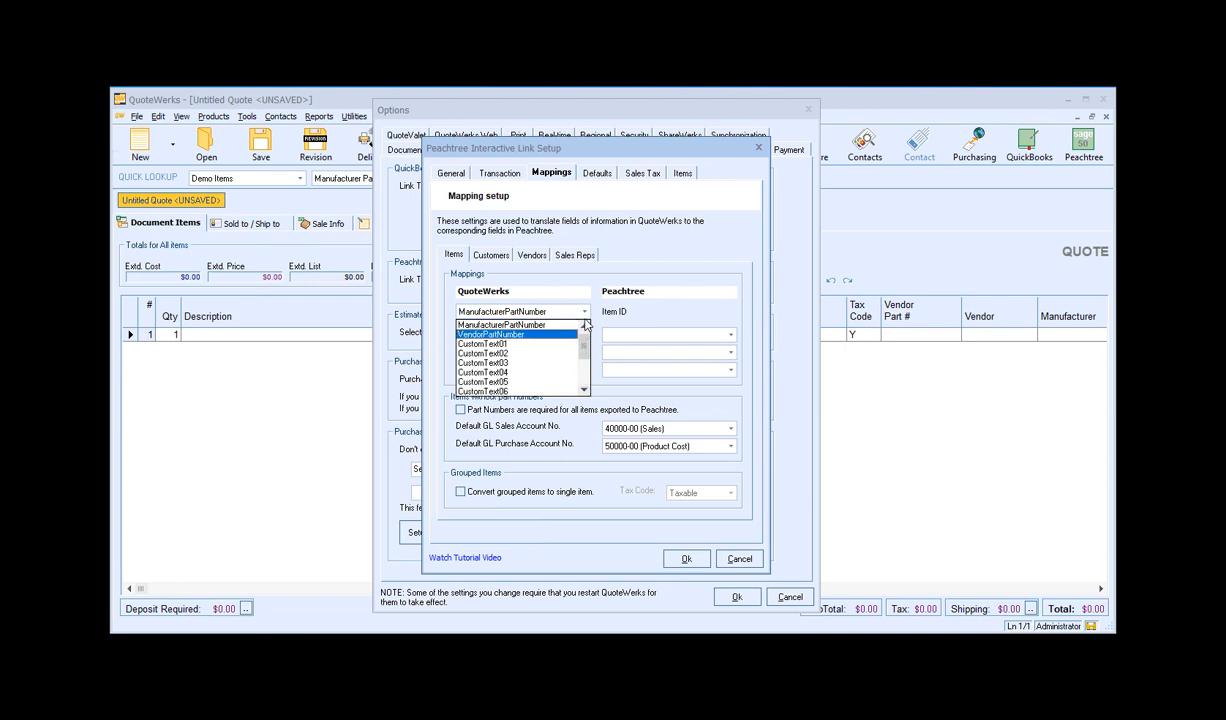
pyautogui.click(530, 324)
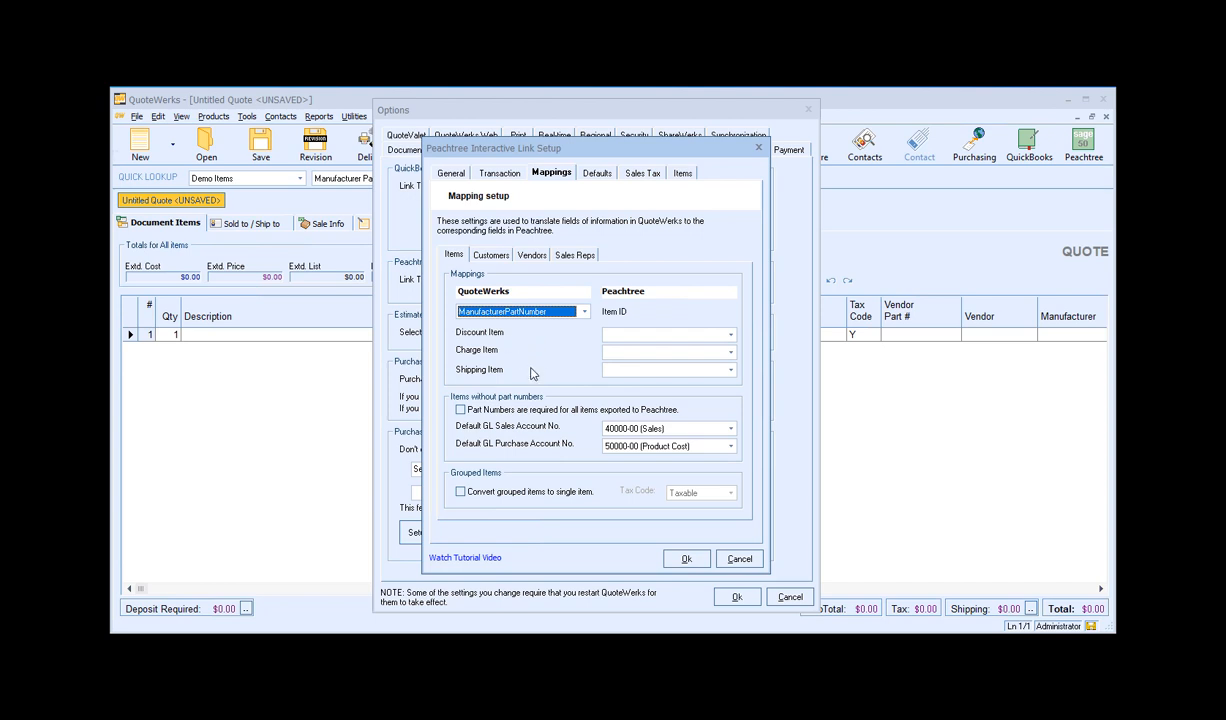
# Look at the discount item choices, and try out the required part numbers option and converting grouped items to a single item
pyautogui.click(732, 337)
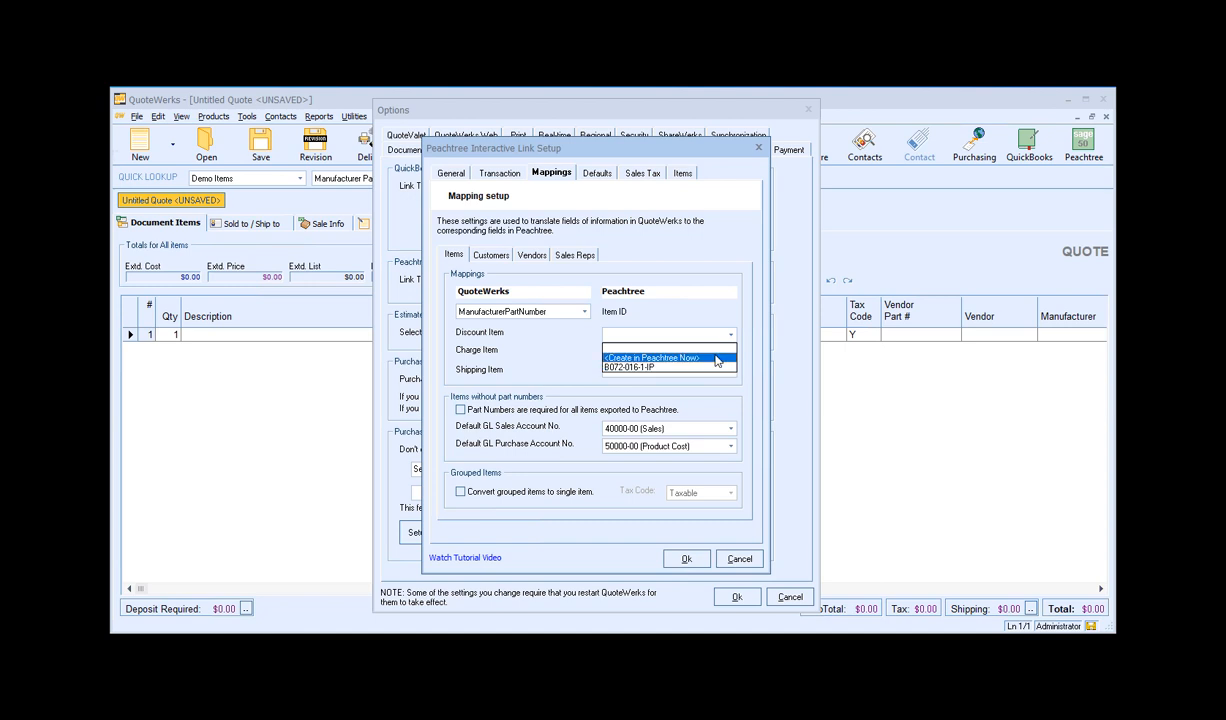
pyautogui.click(657, 307)
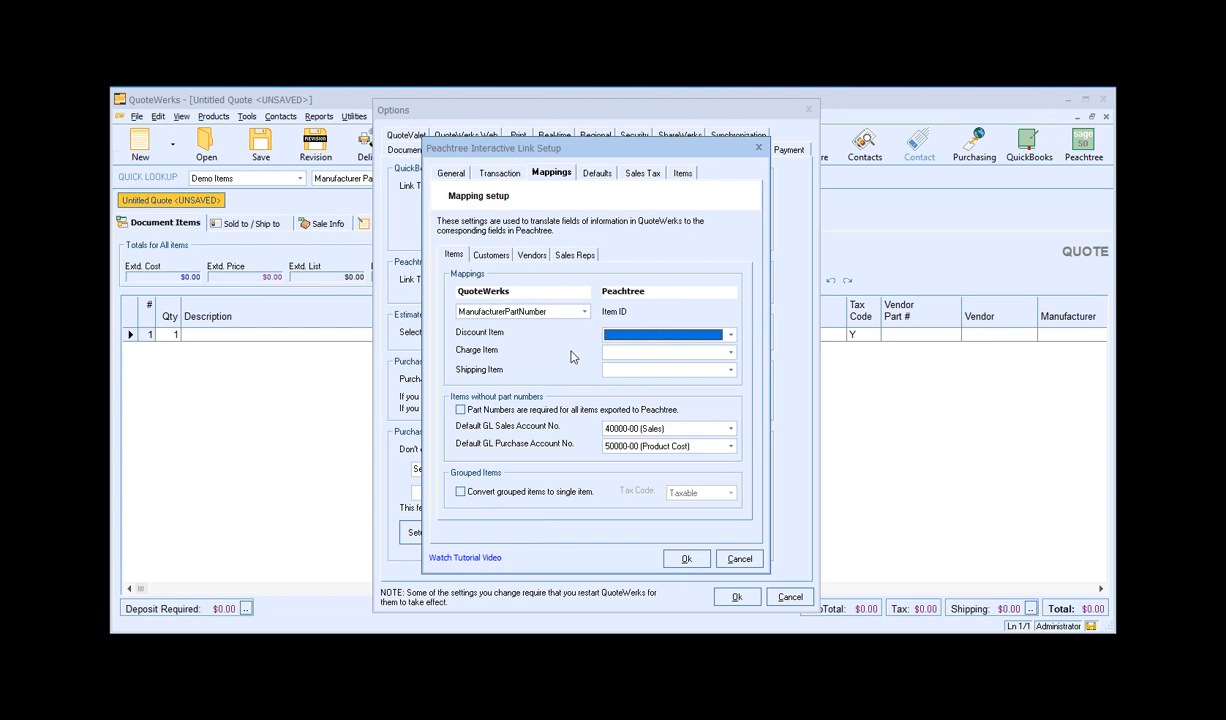
pyautogui.click(504, 409)
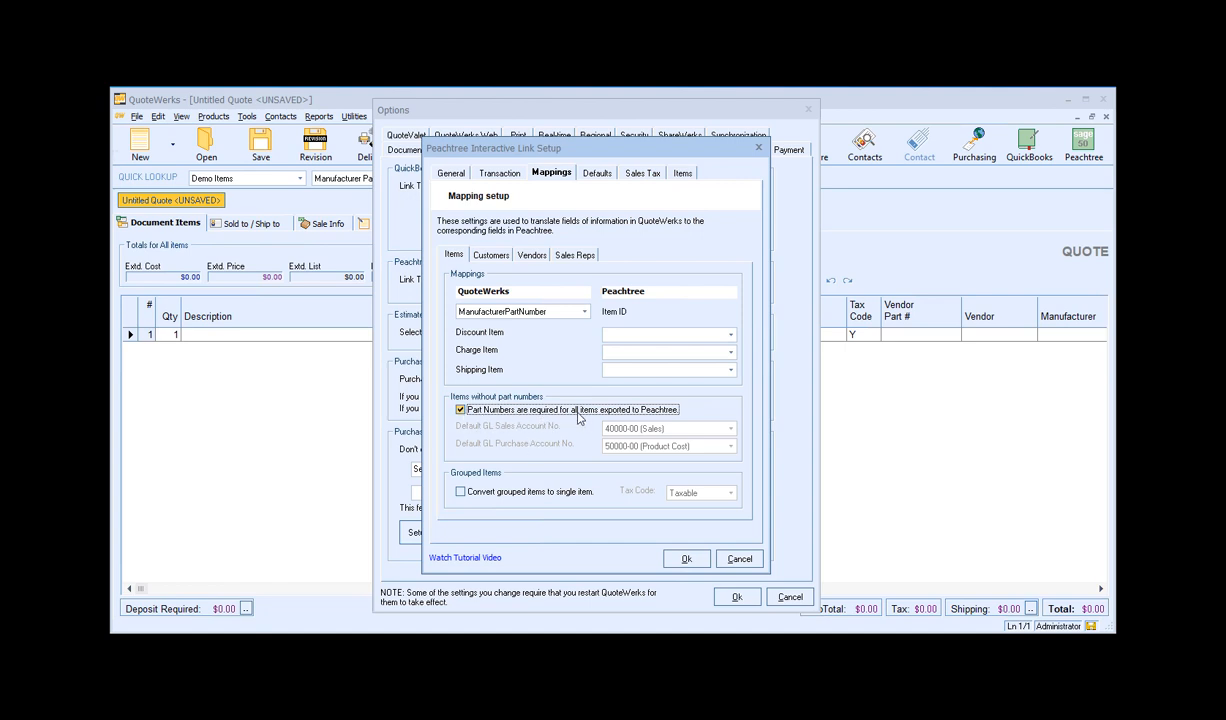
pyautogui.click(460, 411)
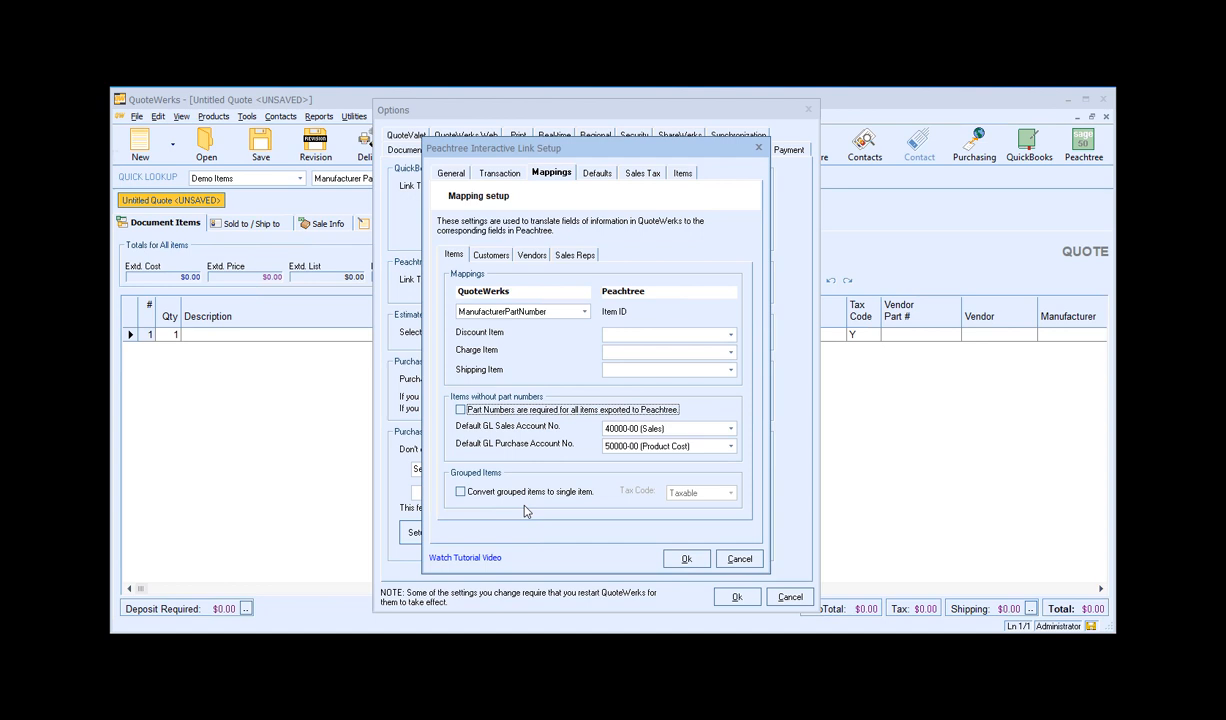
pyautogui.click(460, 491)
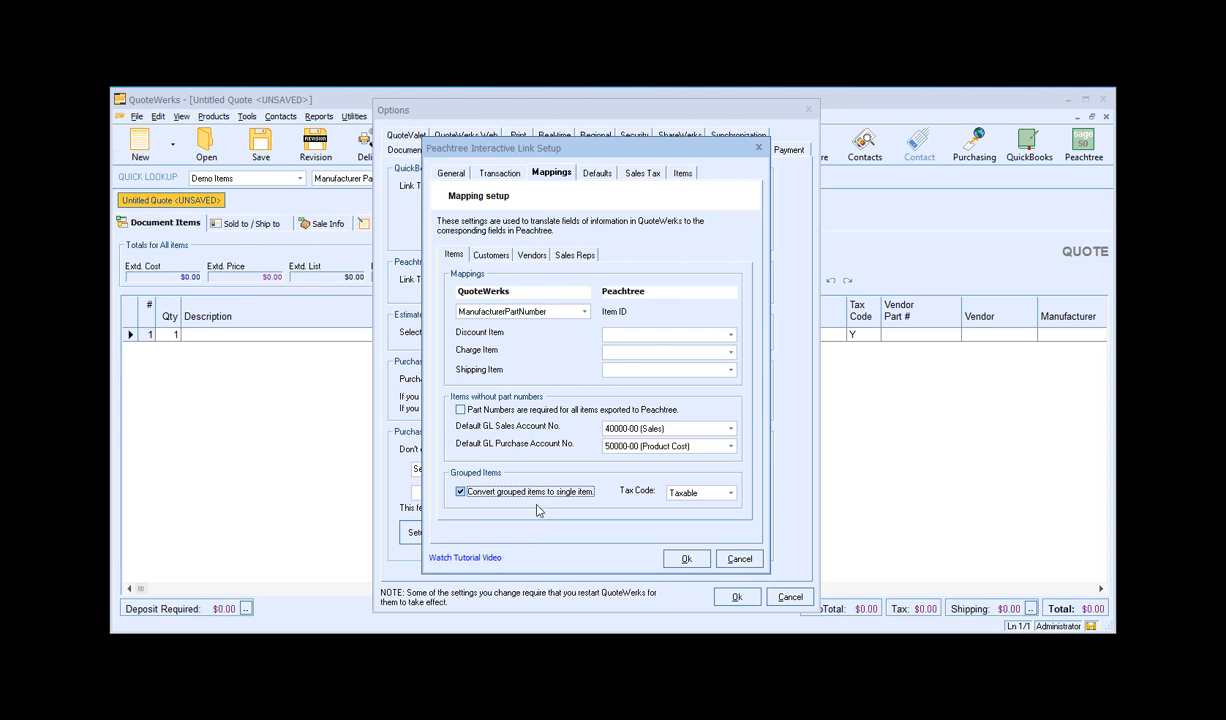
pyautogui.click(460, 491)
# In the customer mappings, keep the Peachtree customer ID lookup on the company name from SoldTo
pyautogui.click(492, 256)
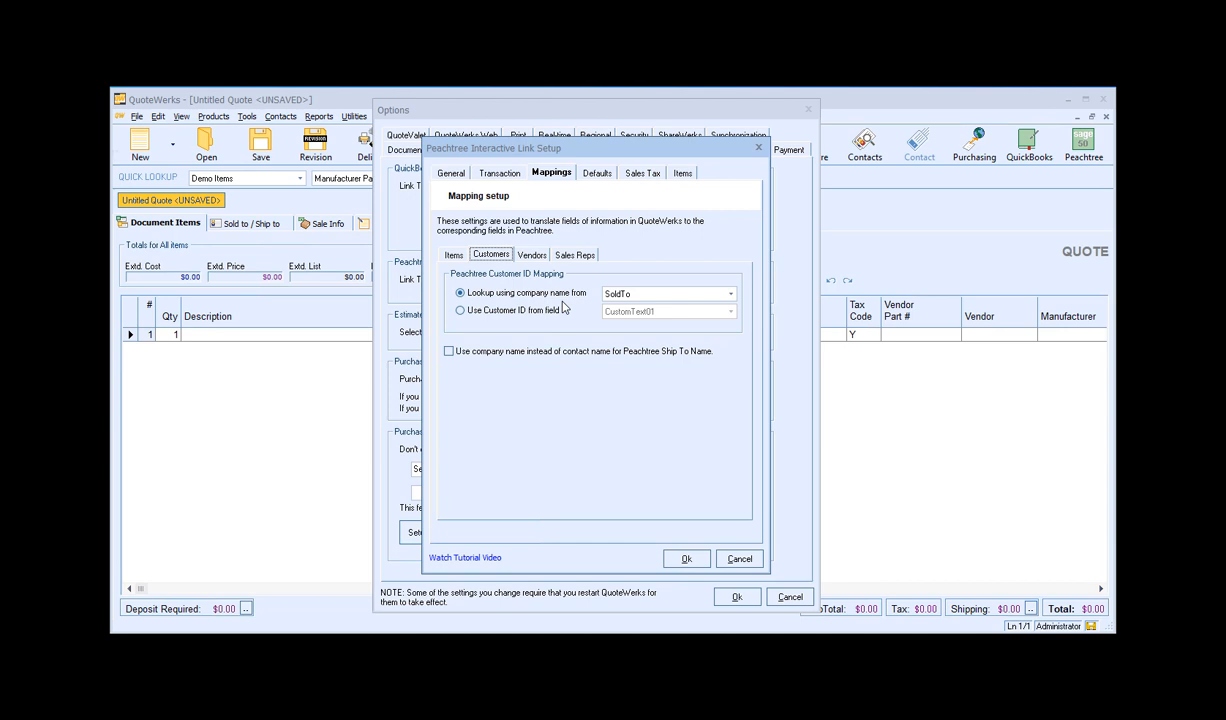
pyautogui.click(731, 296)
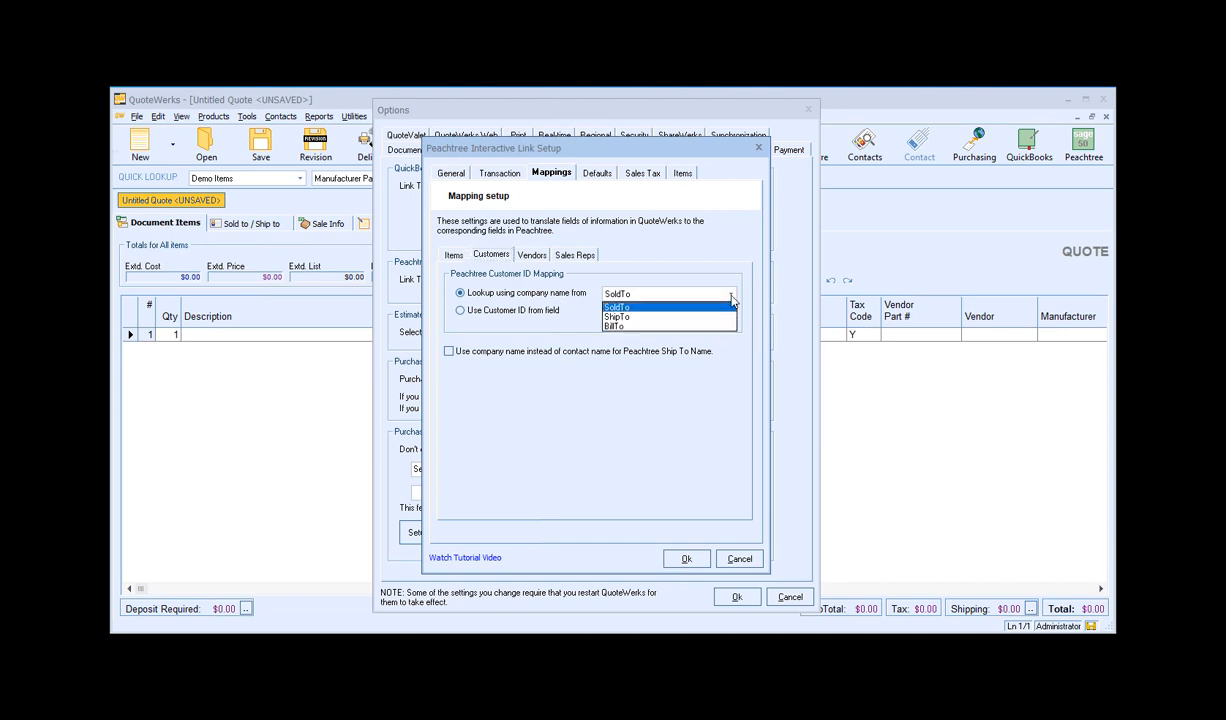
pyautogui.click(620, 306)
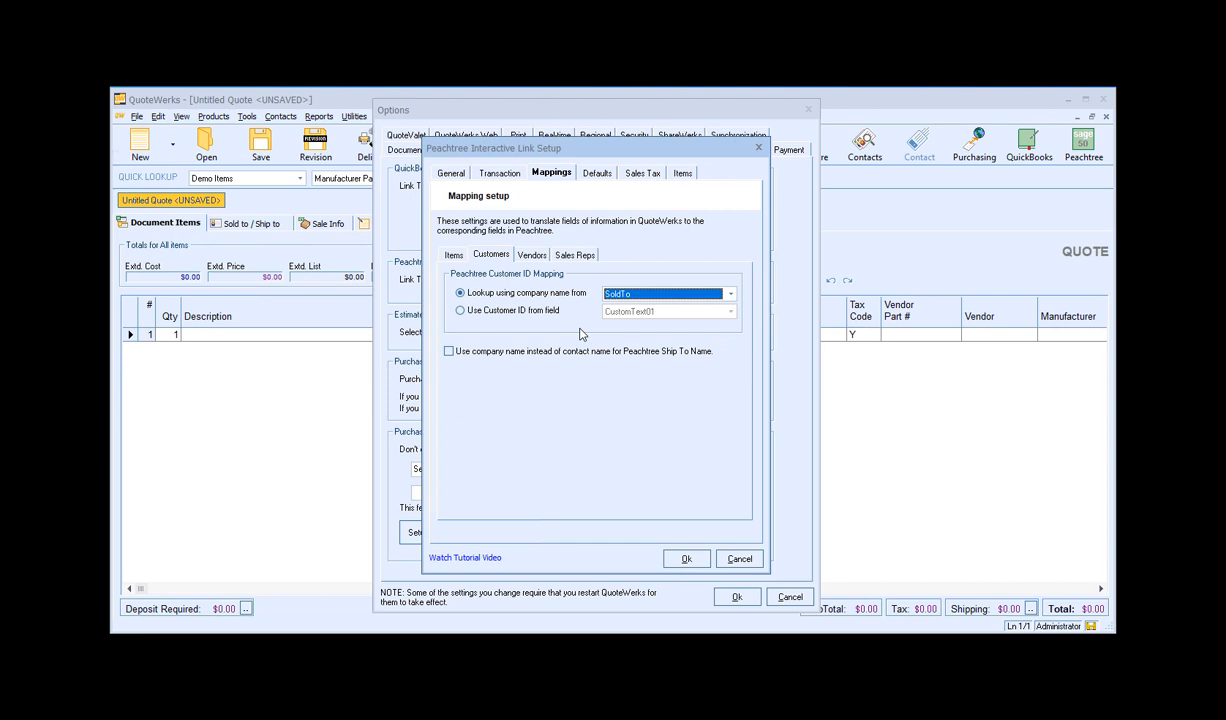
# Try taking the customer ID from a custom text field and using the company name for the Peachtree Ship To Name
pyautogui.click(478, 311)
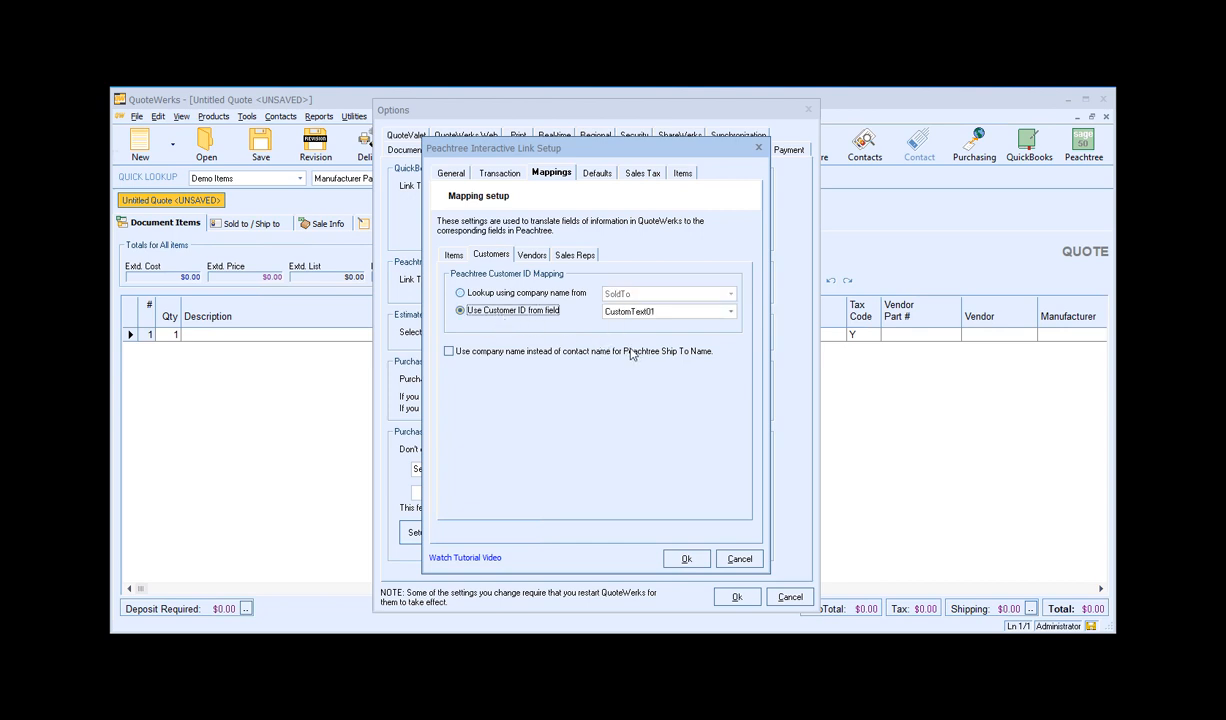
pyautogui.click(700, 311)
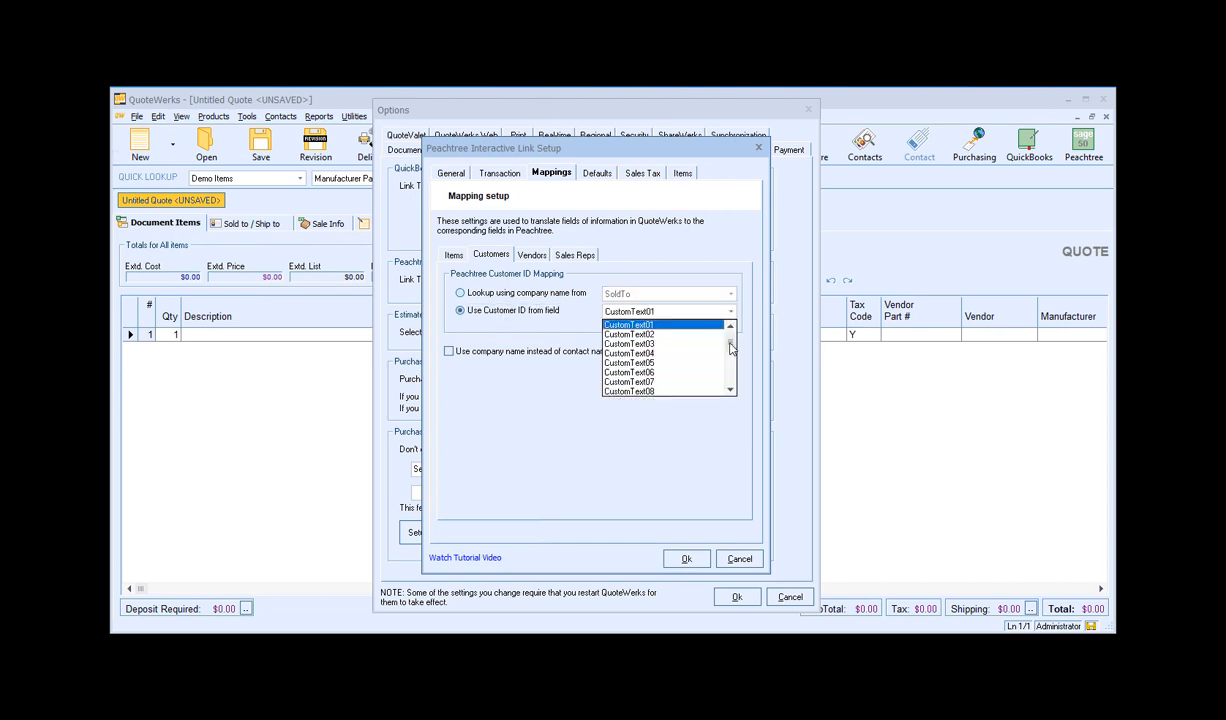
pyautogui.moveTo(731, 345)
pyautogui.mouseDown()
pyautogui.moveTo(733, 378)
pyautogui.moveTo(735, 322)
pyautogui.mouseUp()
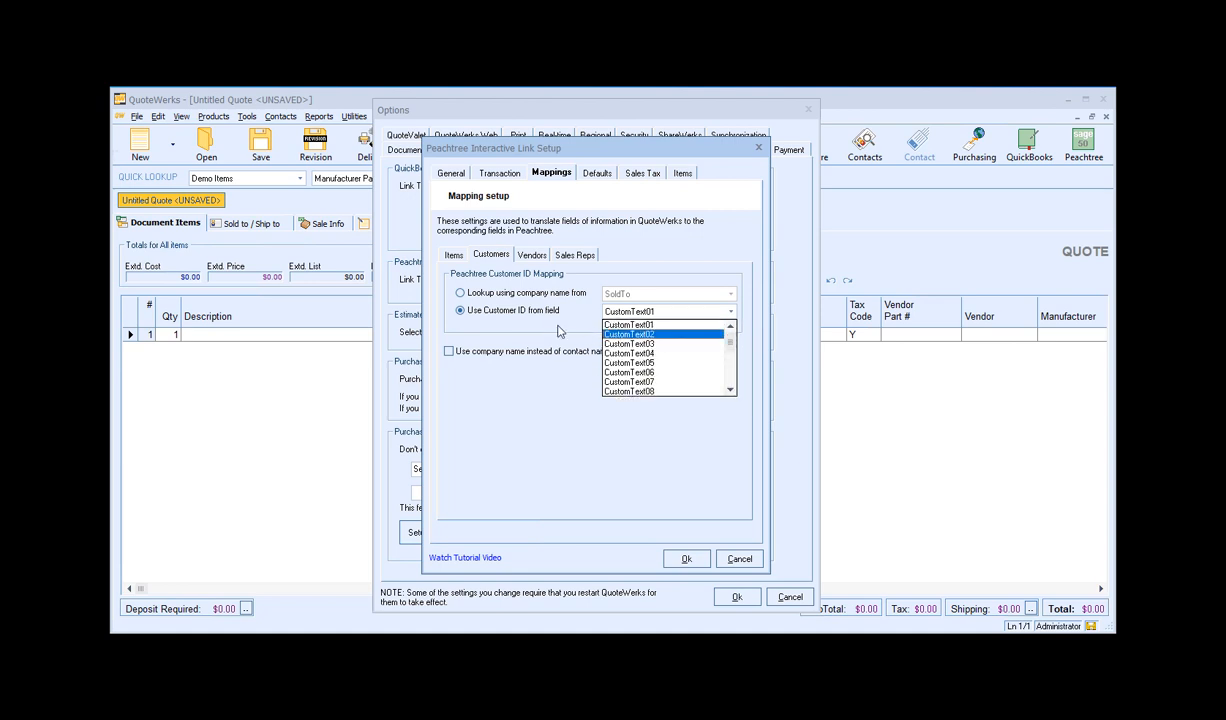
pyautogui.click(520, 311)
pyautogui.click(475, 295)
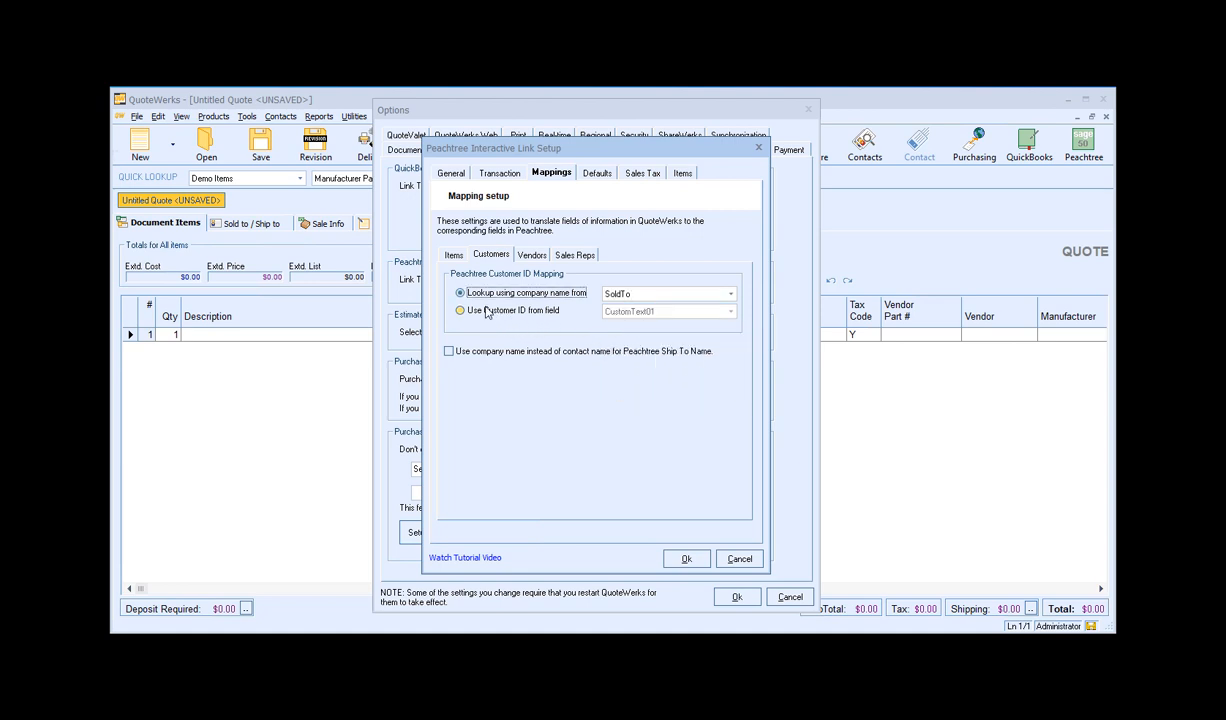
pyautogui.click(558, 357)
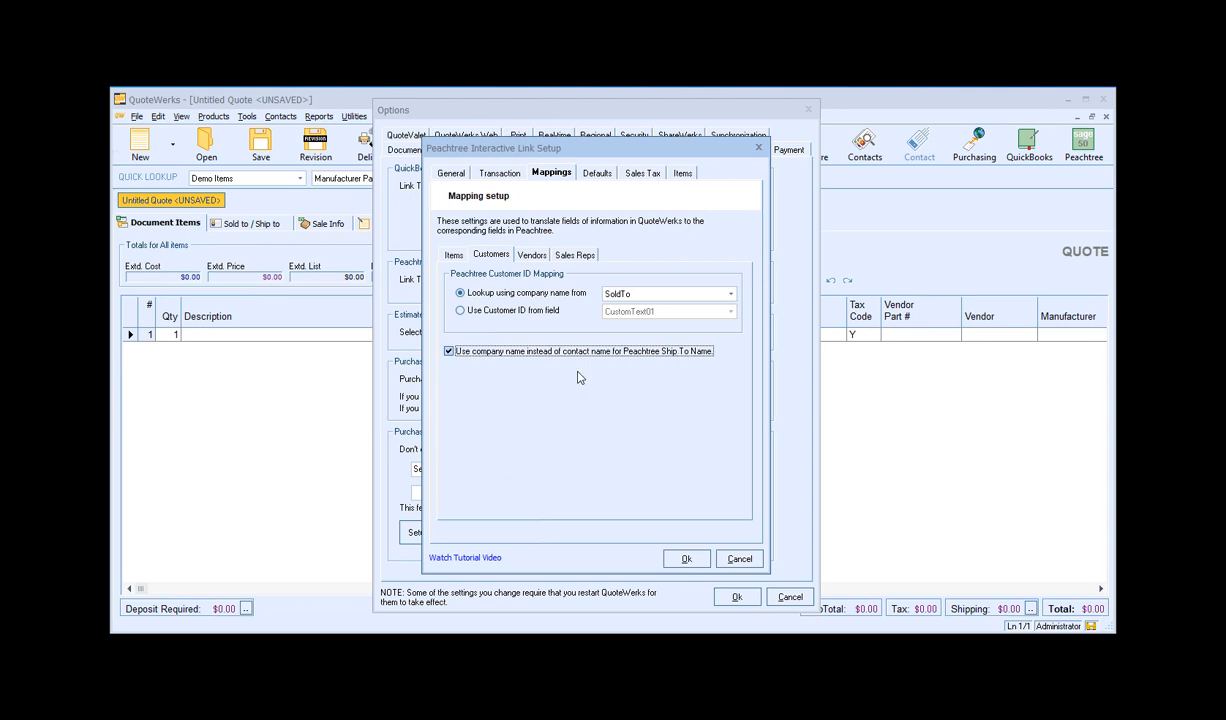
pyautogui.click(447, 350)
# Review the vendor and sales rep mappings, including the manual sales rep setup, and leave the Sales Rep ID empty in Peachtree
pyautogui.click(518, 252)
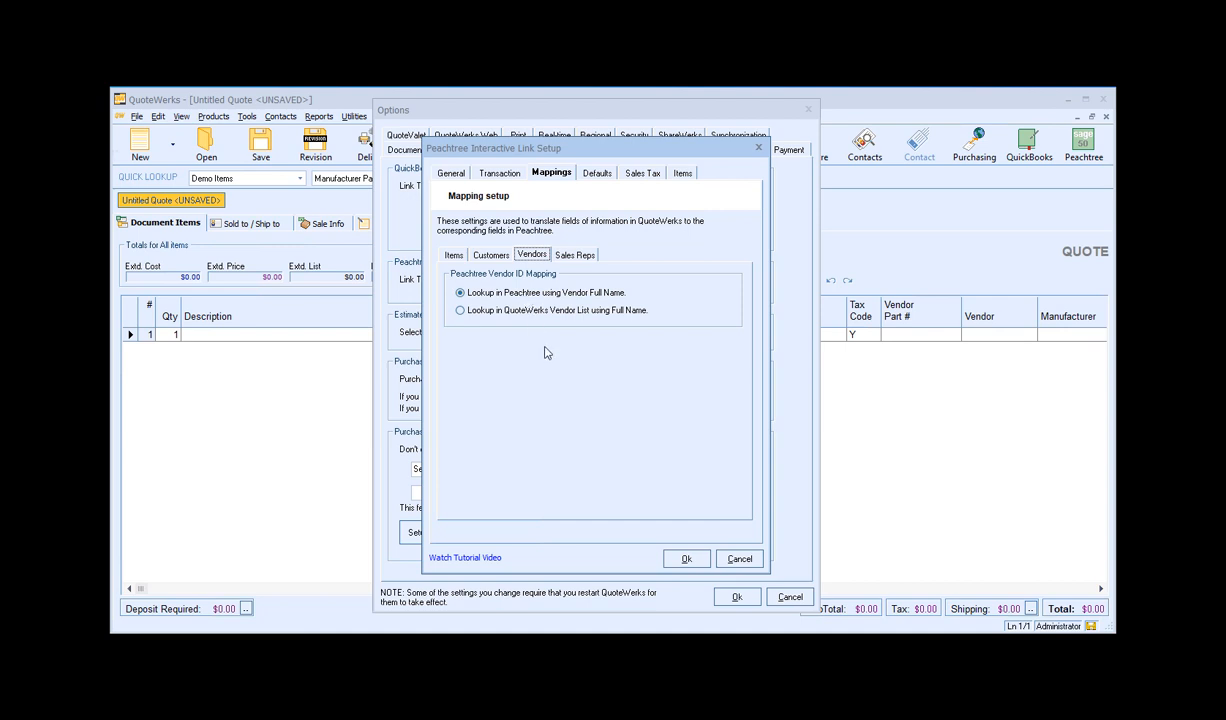
pyautogui.click(553, 254)
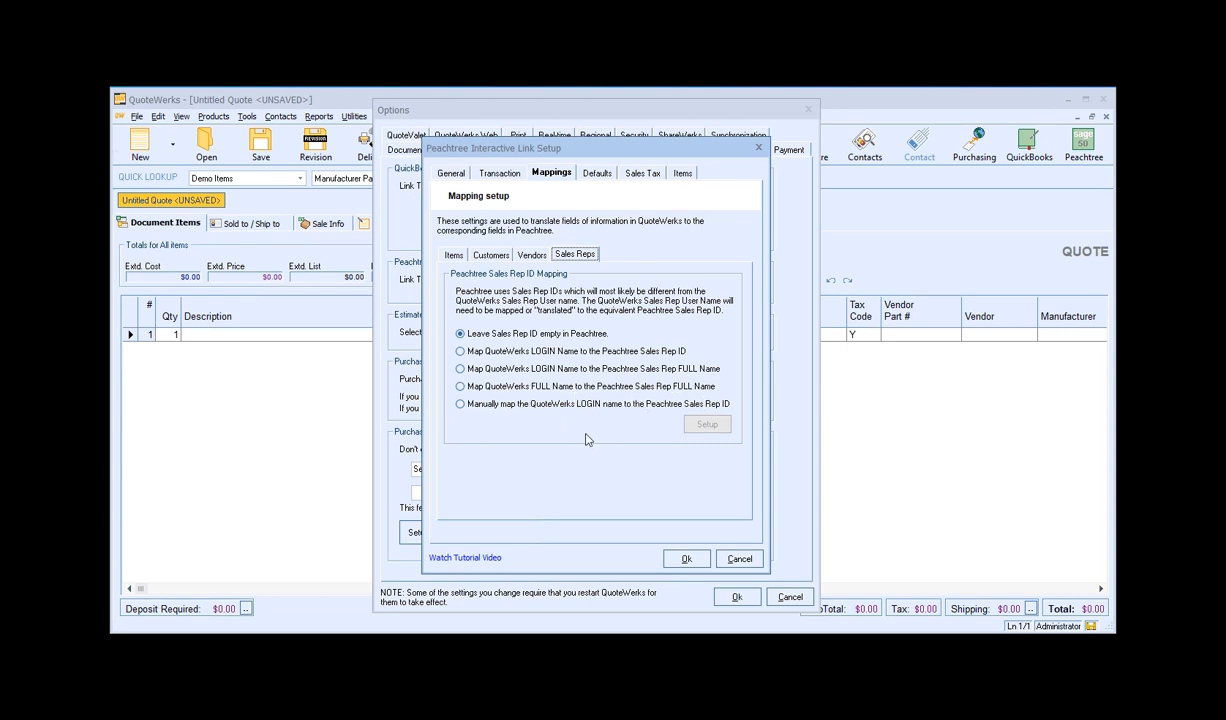
pyautogui.click(560, 403)
pyautogui.click(706, 425)
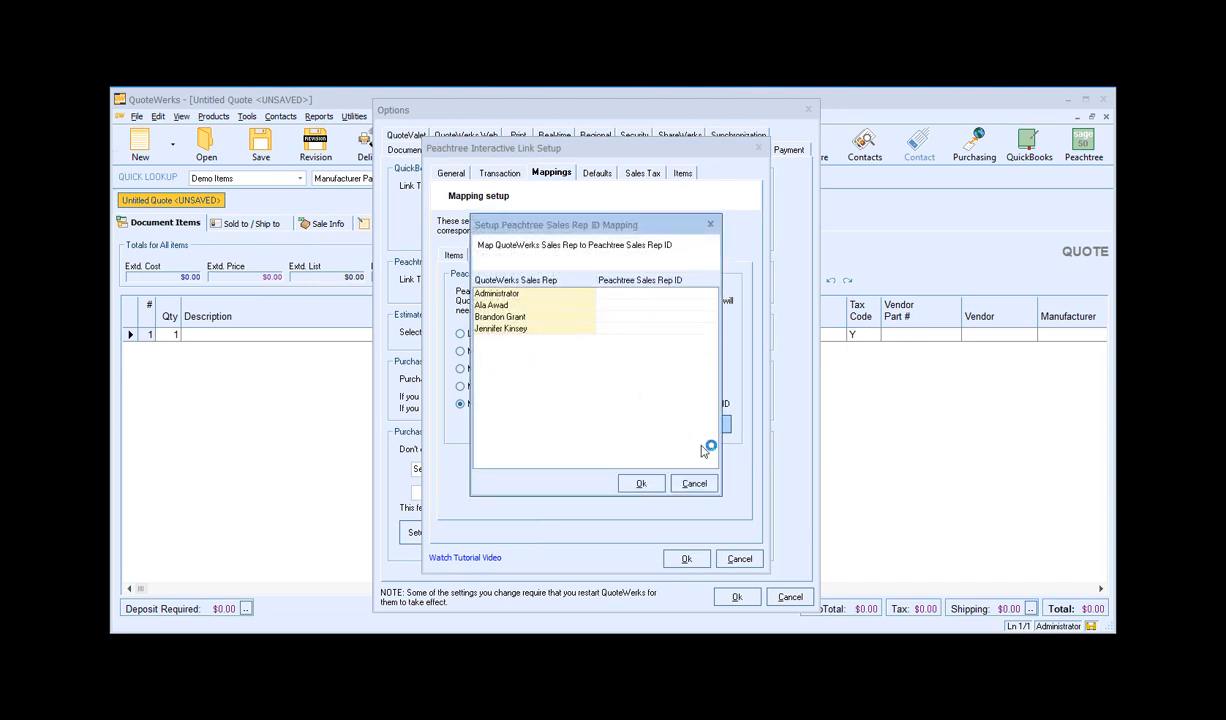
pyautogui.click(694, 483)
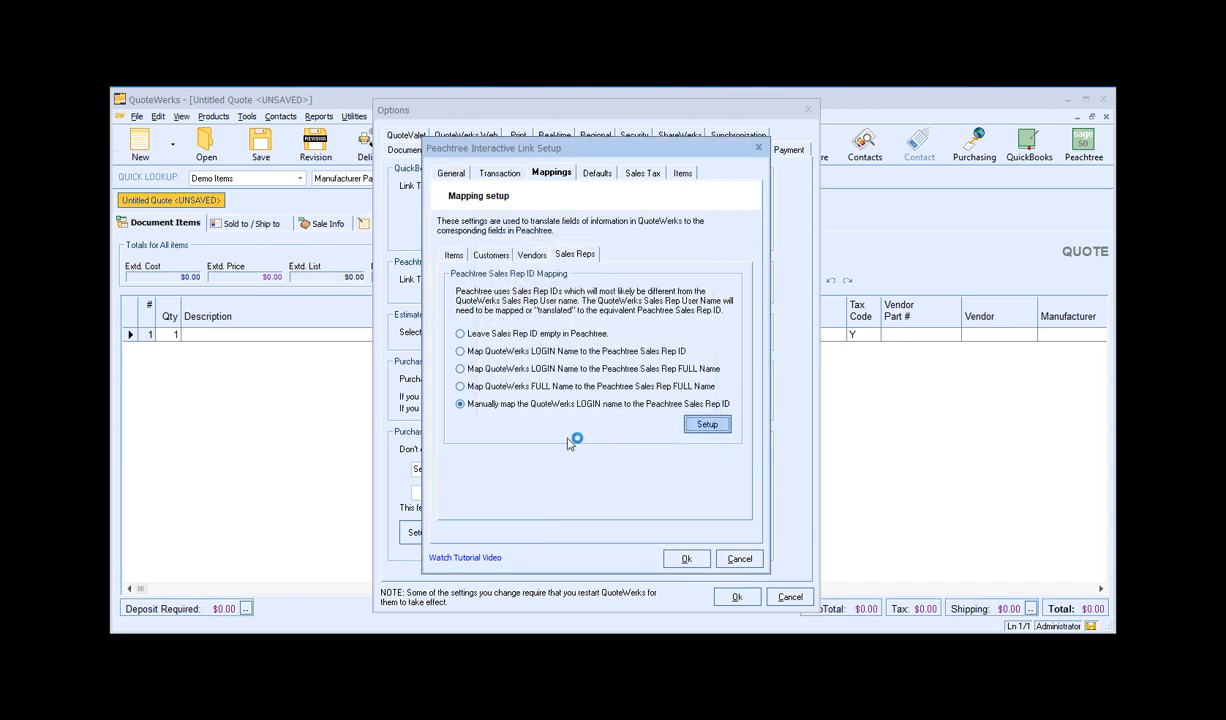
pyautogui.click(512, 334)
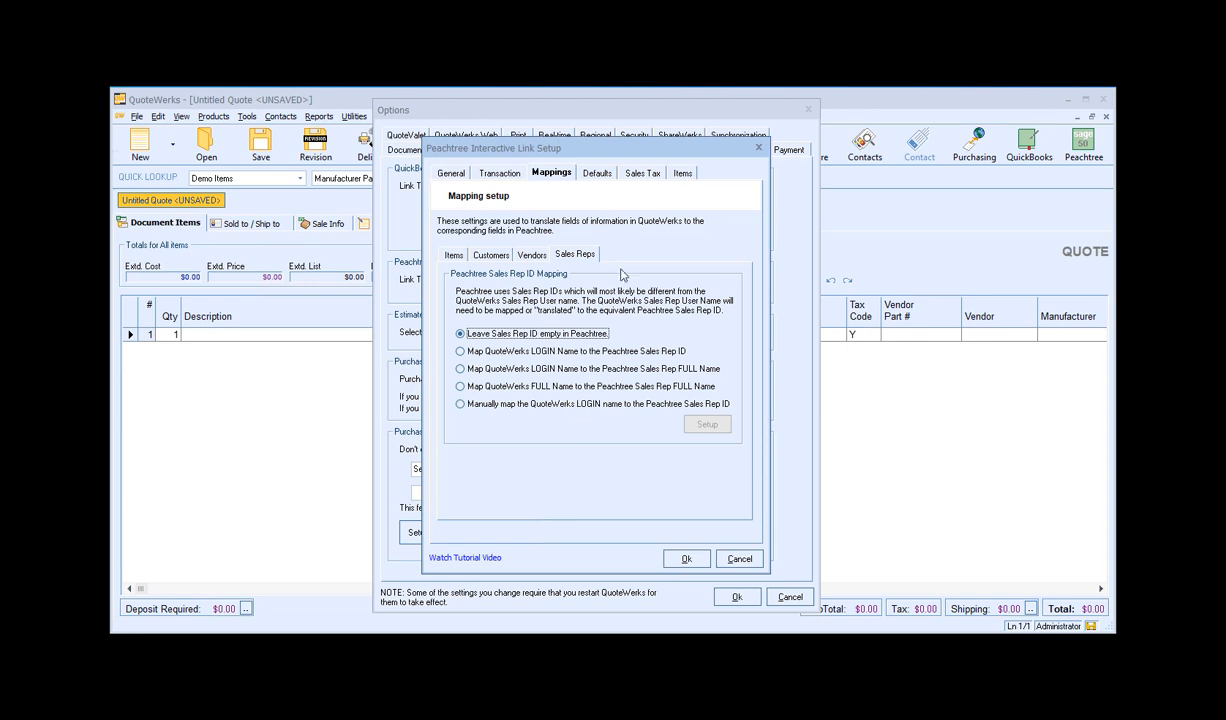
# Review the new item and customer defaults and the taxable and non-taxable sales tax code choices
pyautogui.click(598, 175)
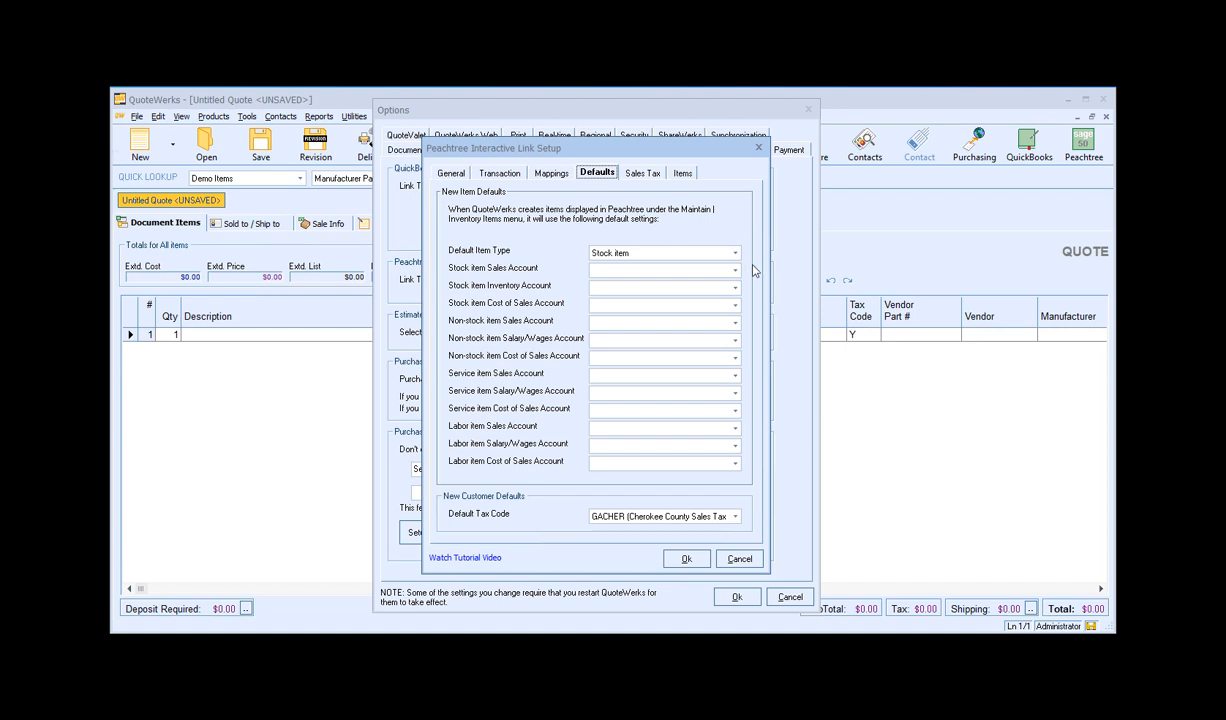
pyautogui.click(630, 173)
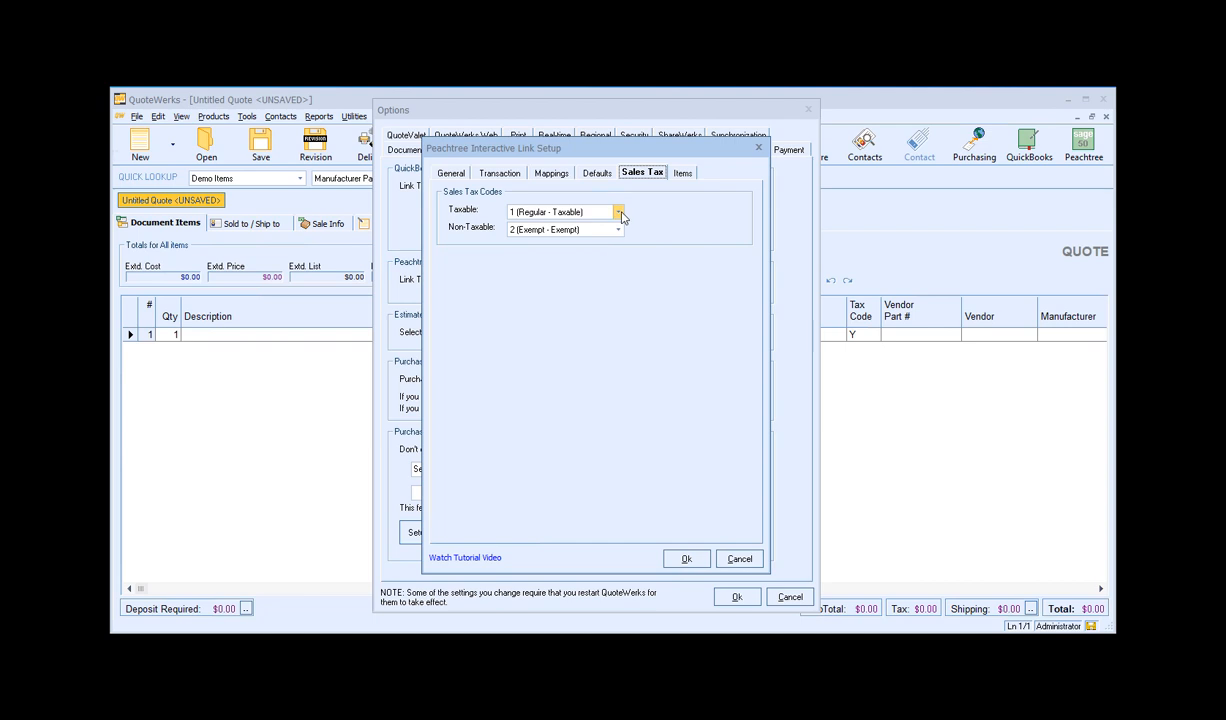
pyautogui.click(619, 213)
pyautogui.click(620, 216)
pyautogui.click(619, 230)
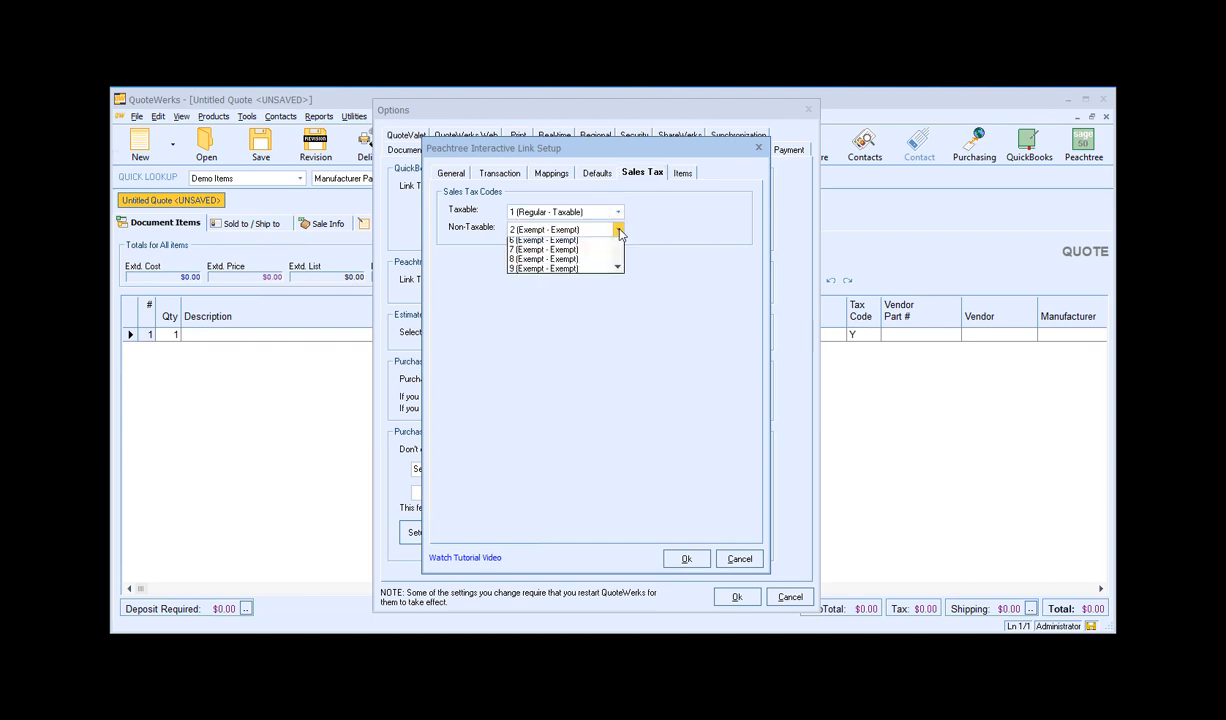
# Enable displaying the Peachtree Item list in the QuoteWerks Product Lookup, and save the link setup and the options
pyautogui.click(682, 172)
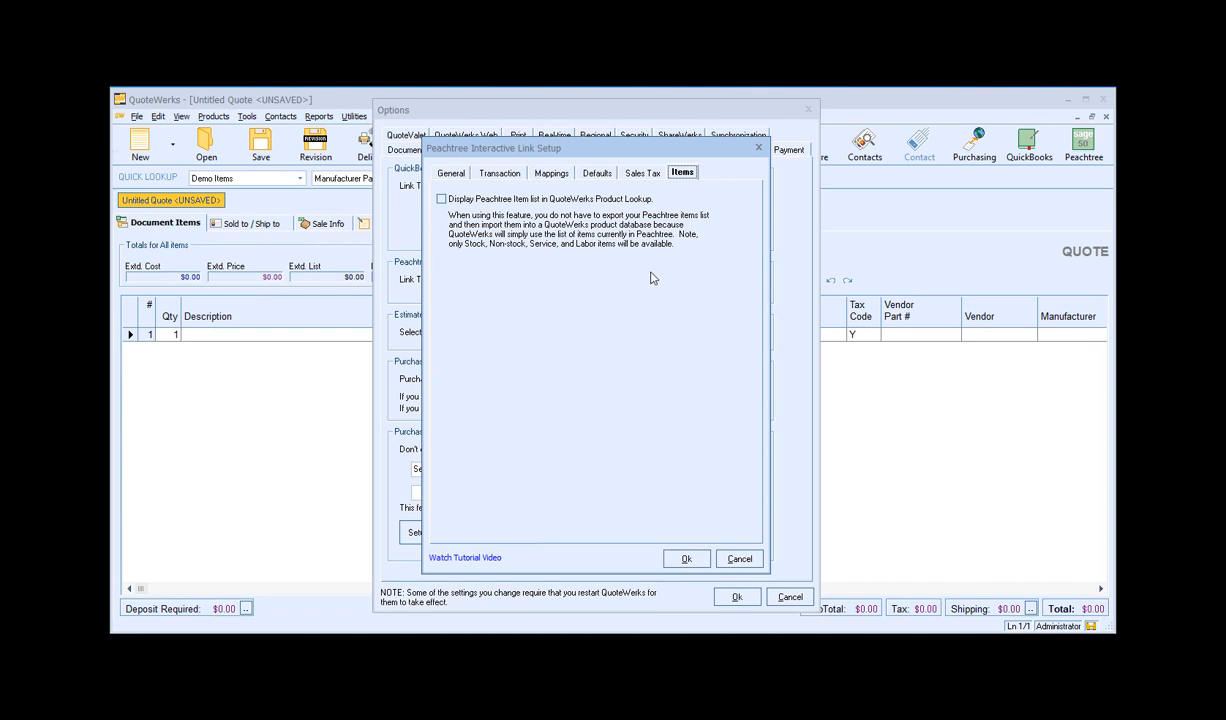
pyautogui.click(488, 200)
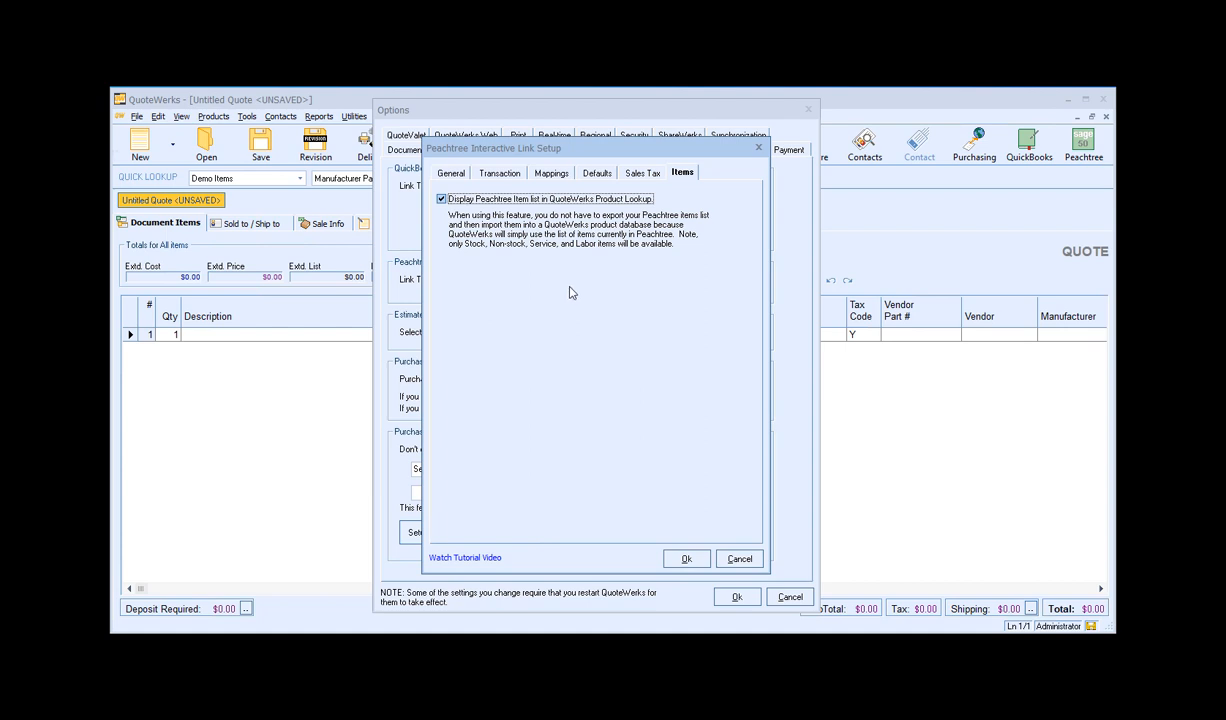
pyautogui.click(641, 174)
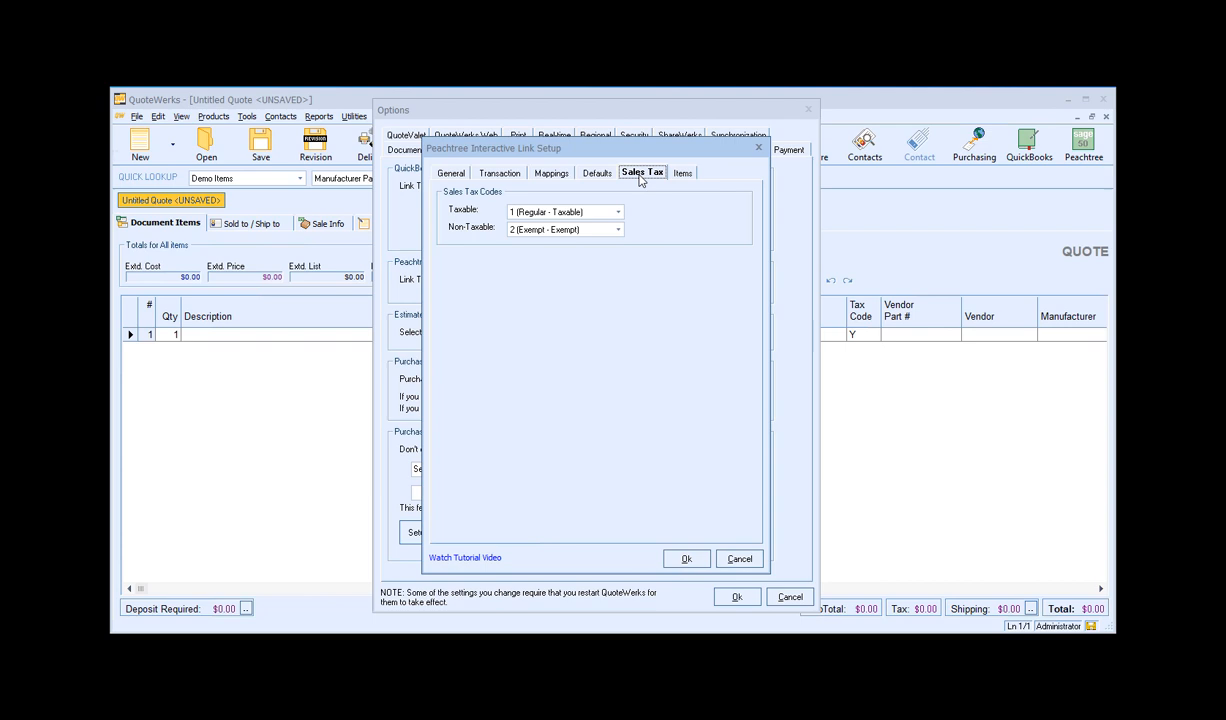
pyautogui.click(583, 173)
pyautogui.click(563, 176)
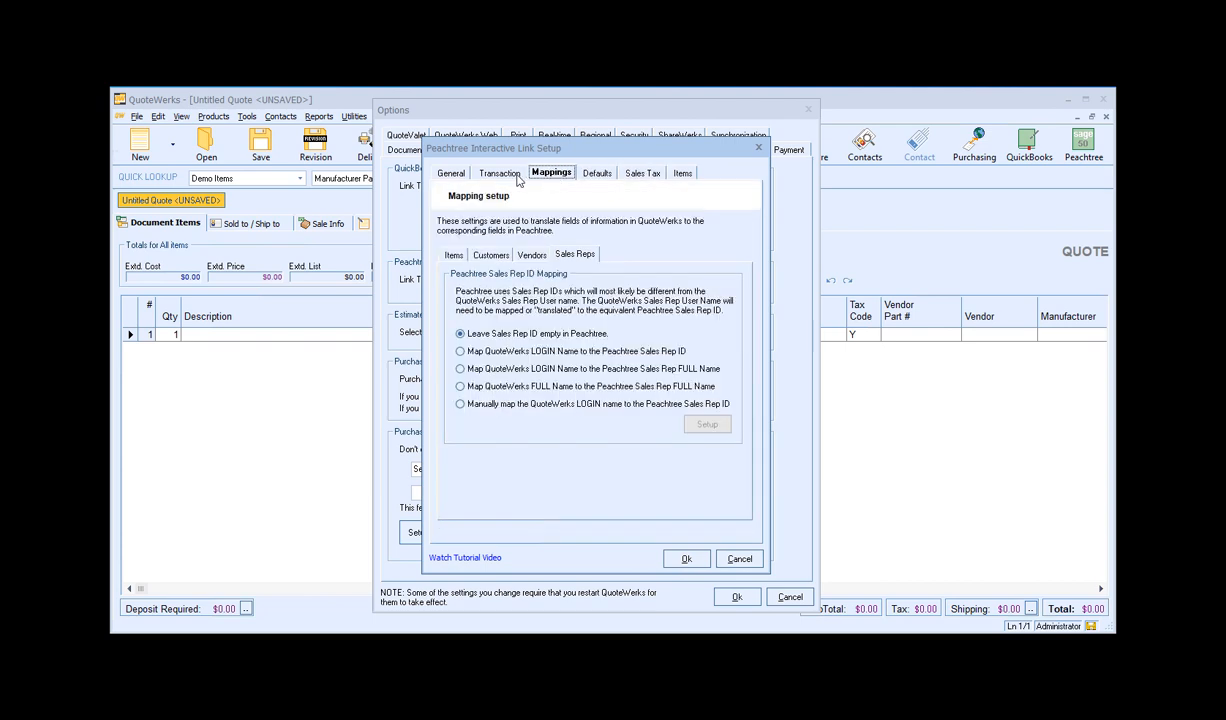
pyautogui.click(502, 175)
pyautogui.click(451, 176)
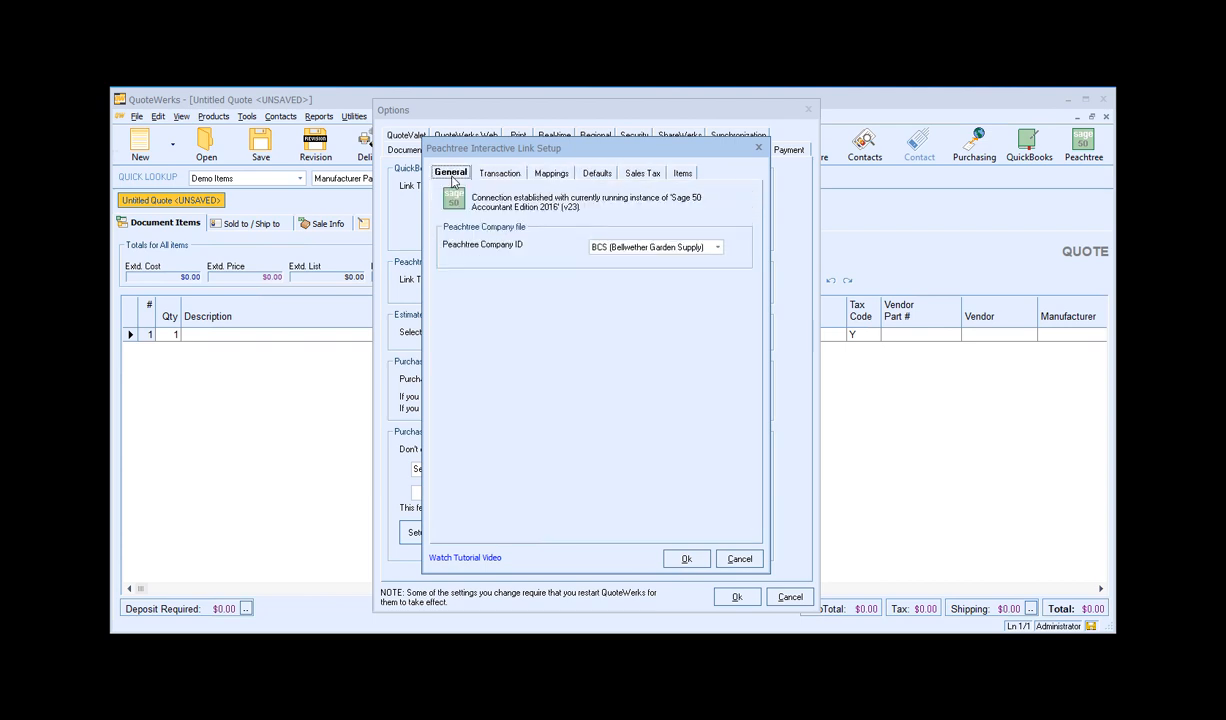
pyautogui.click(700, 565)
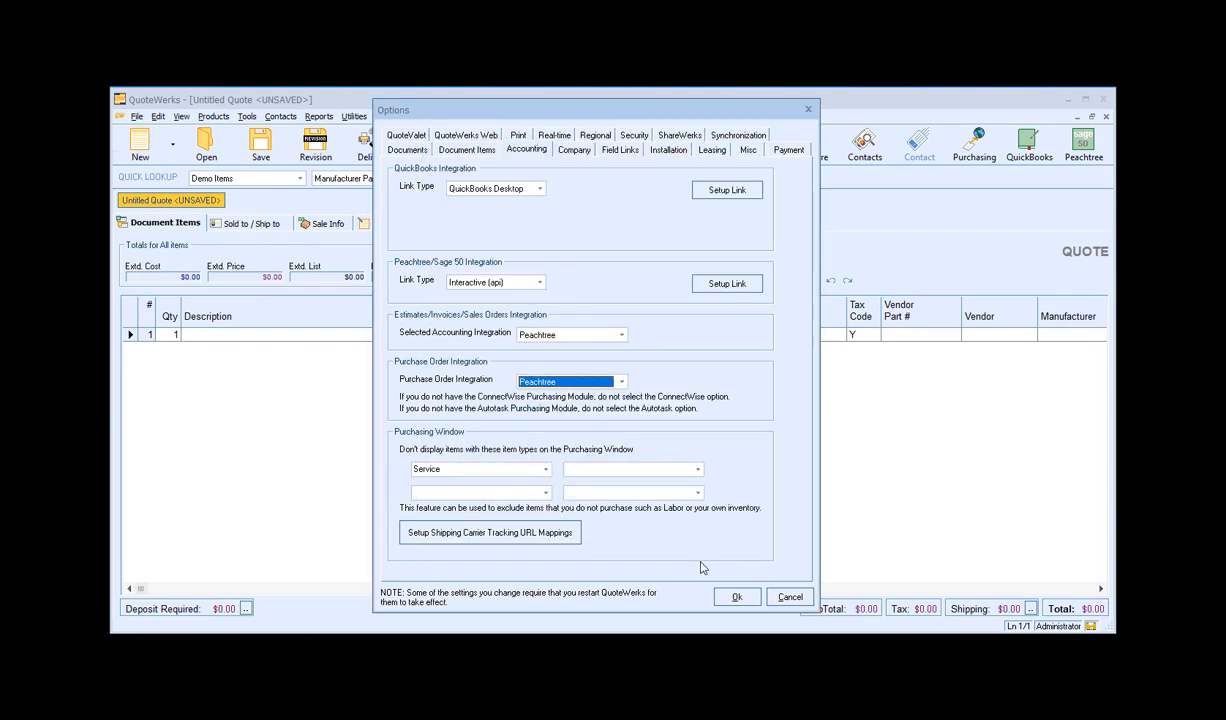
pyautogui.click(737, 597)
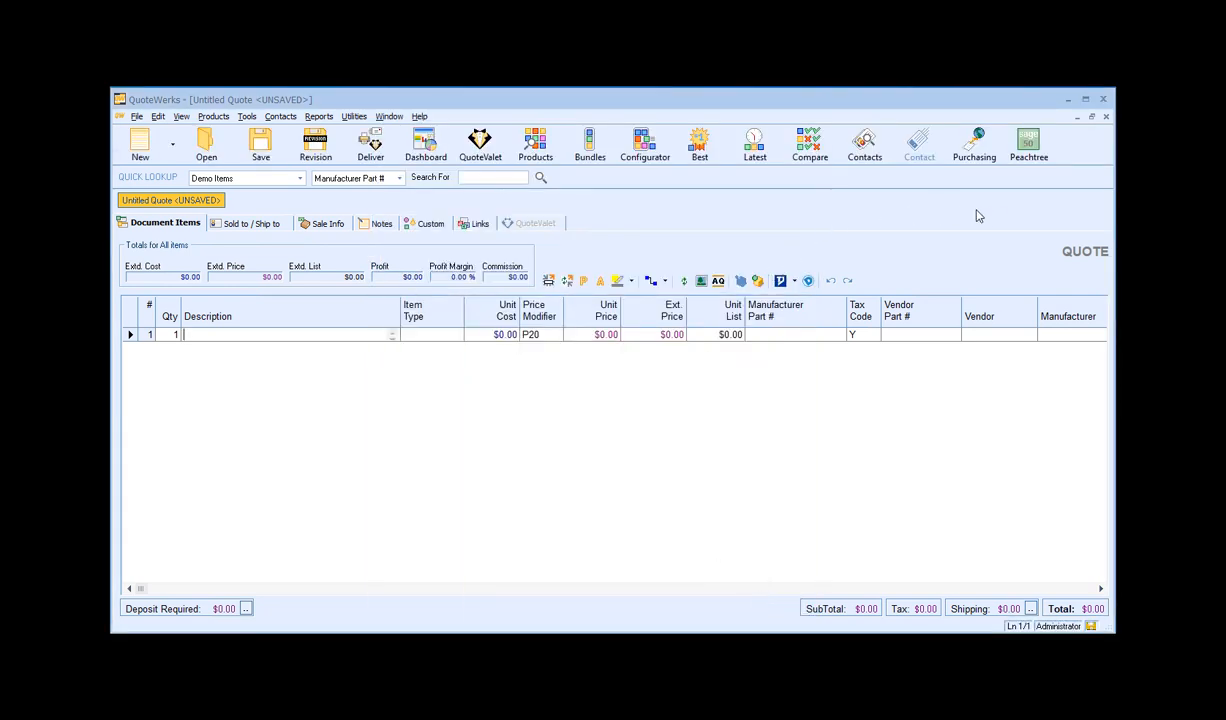
# Examine the list of non-exported documents available for export to Peachtree, and close it without exporting
pyautogui.click(248, 117)
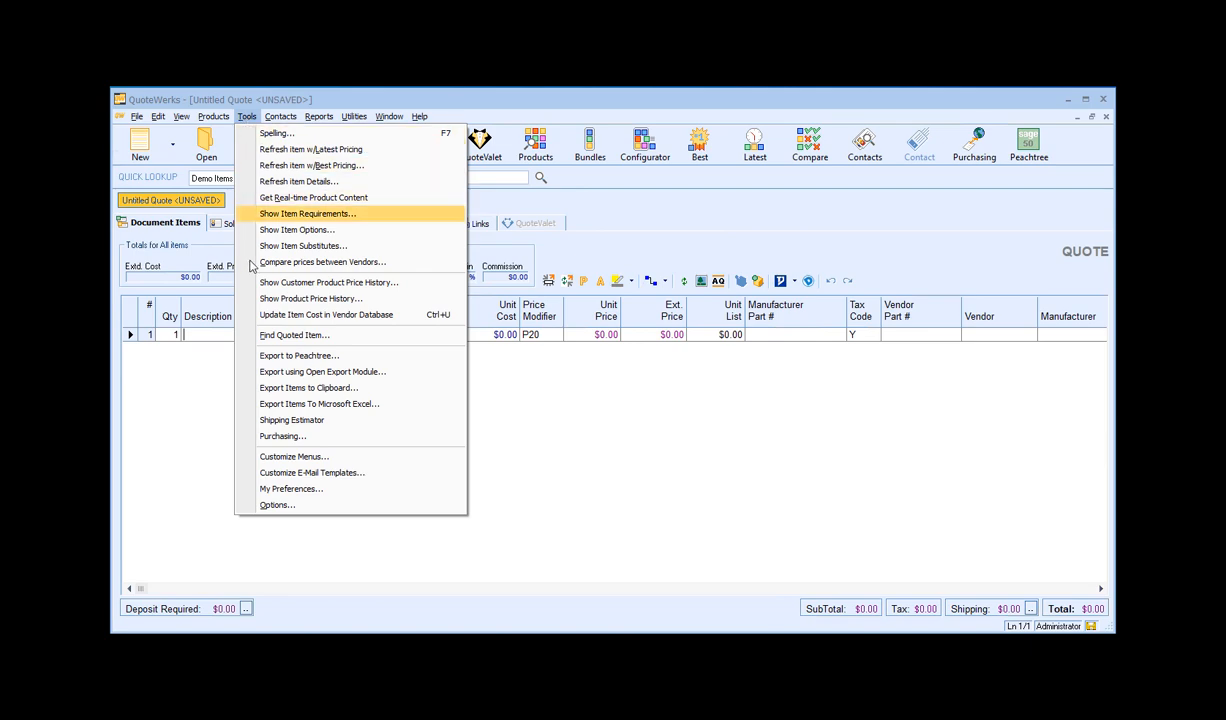
pyautogui.click(356, 358)
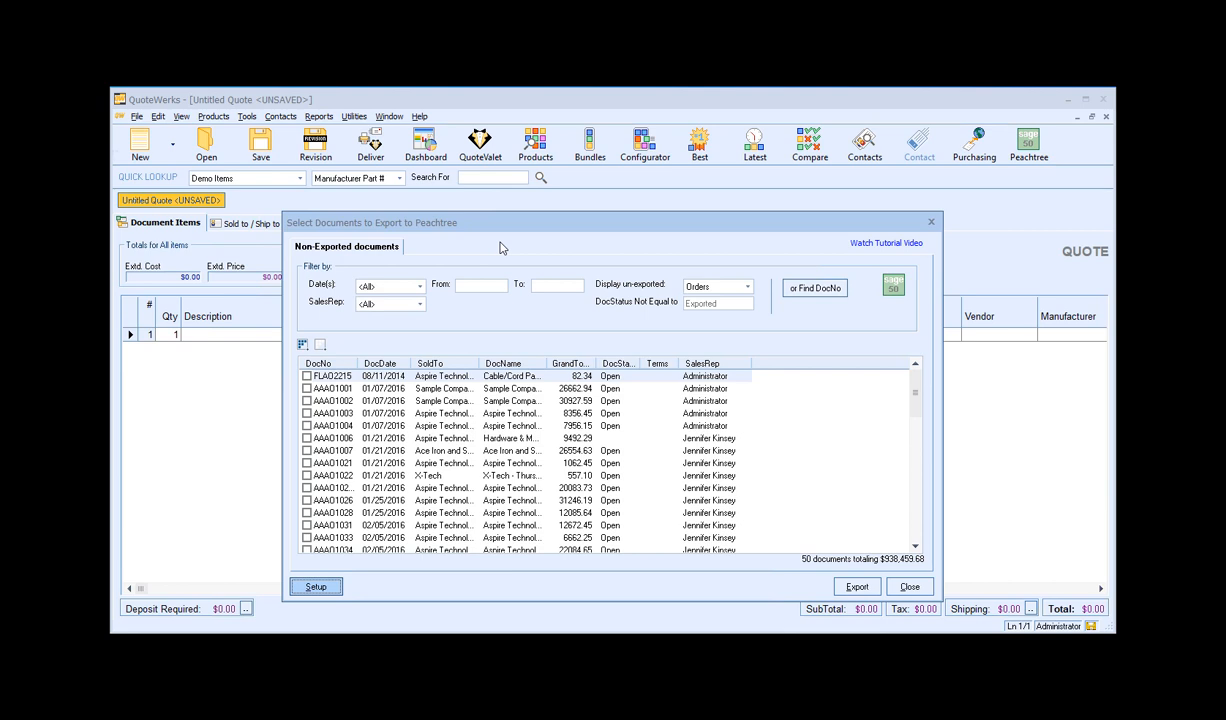
pyautogui.press('Escape')
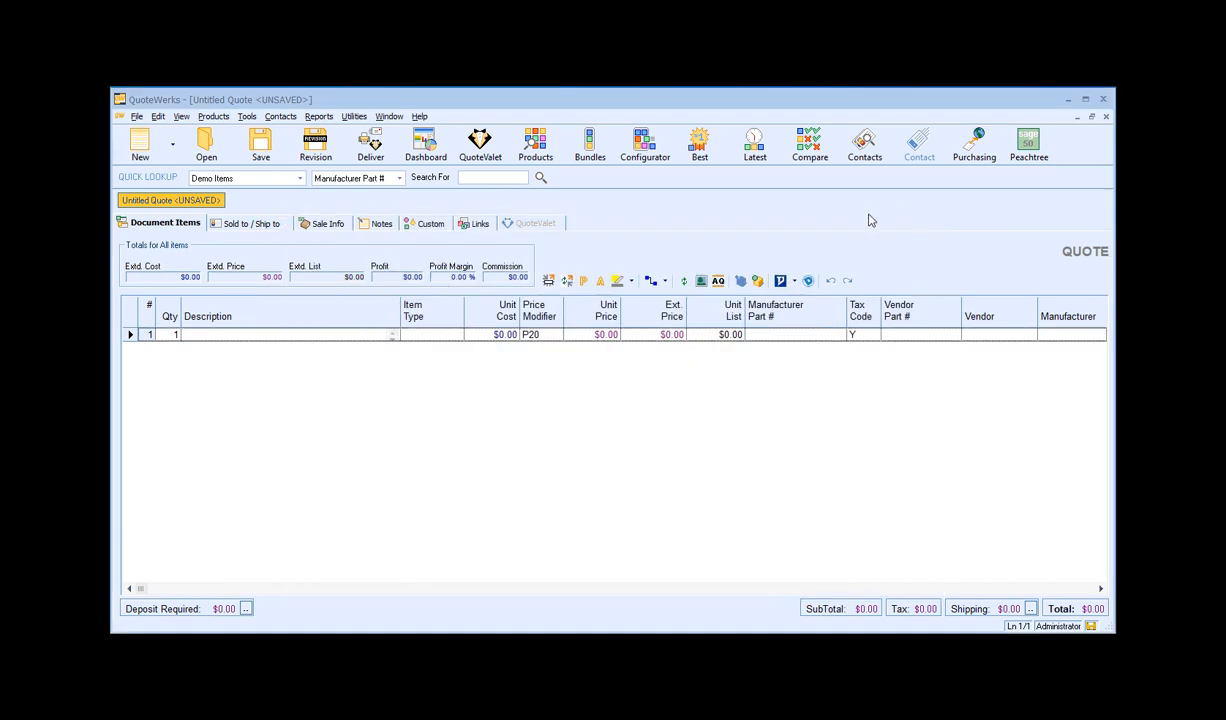